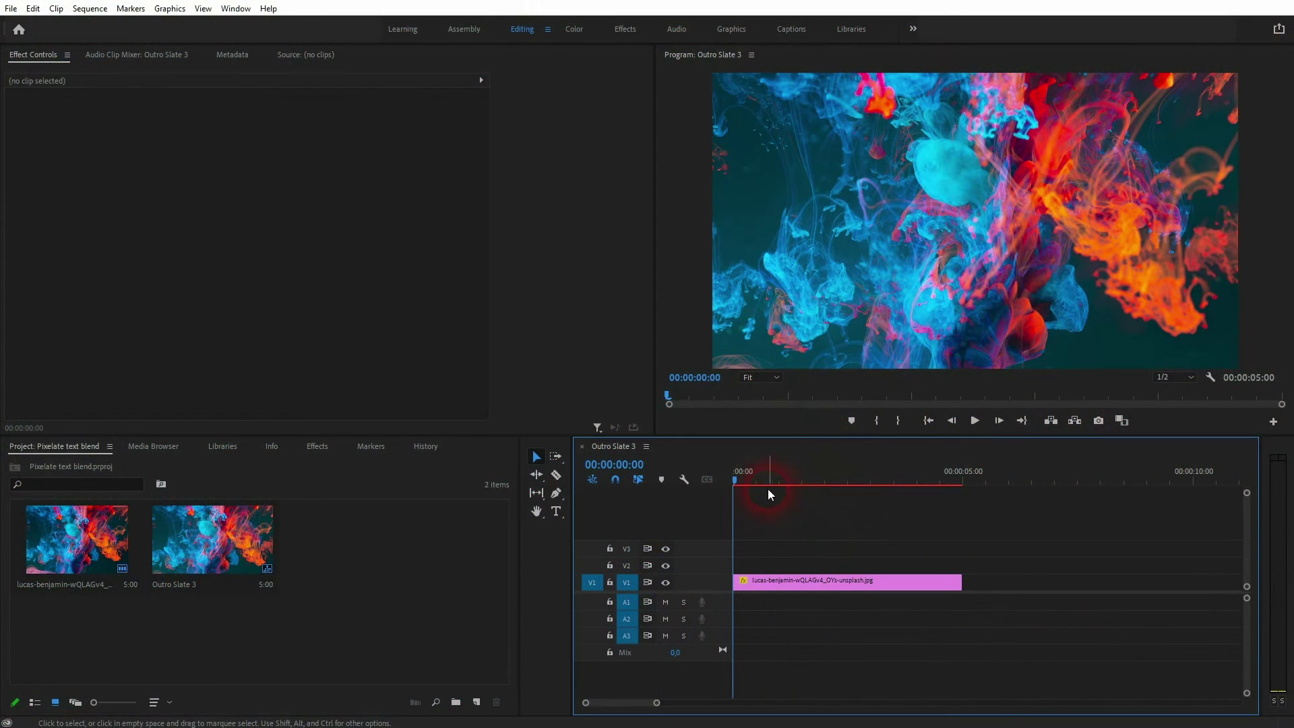
Step: Add a 'PIXELATE' text title over the ink background in the Program monitor
left_click_drag(738, 482, 707, 558)
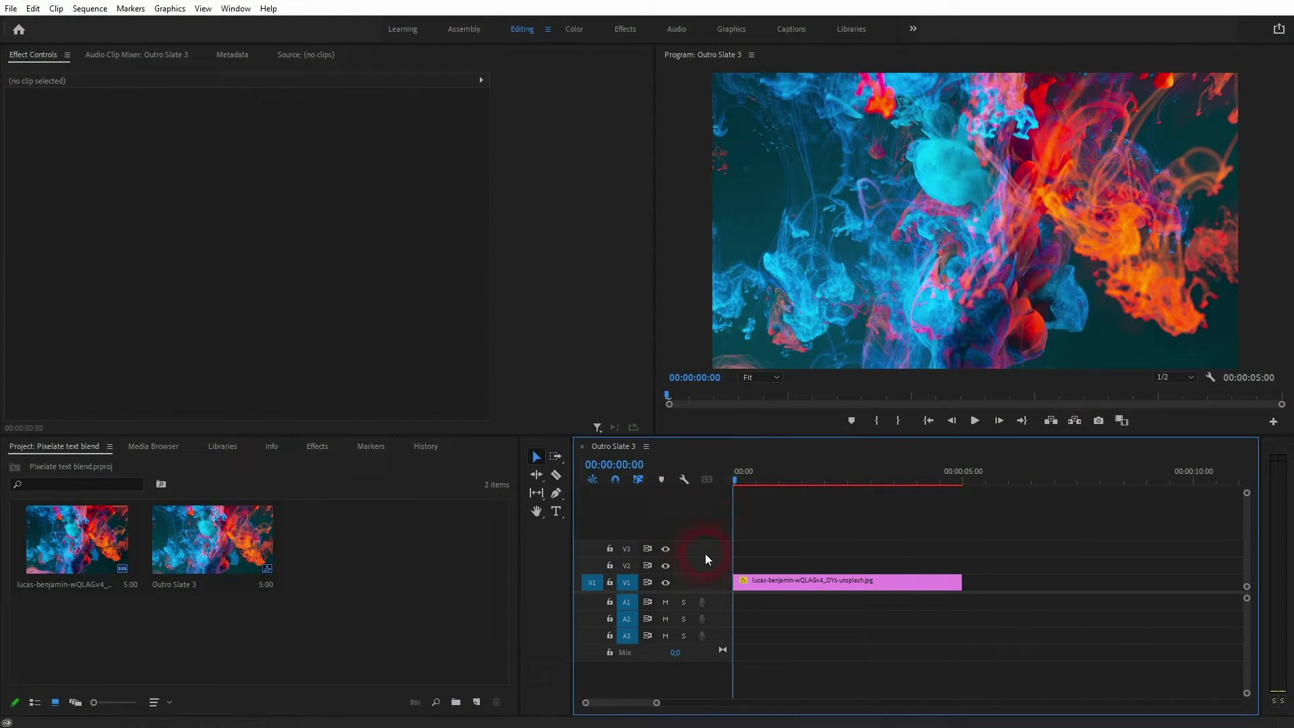
left_click(803, 582)
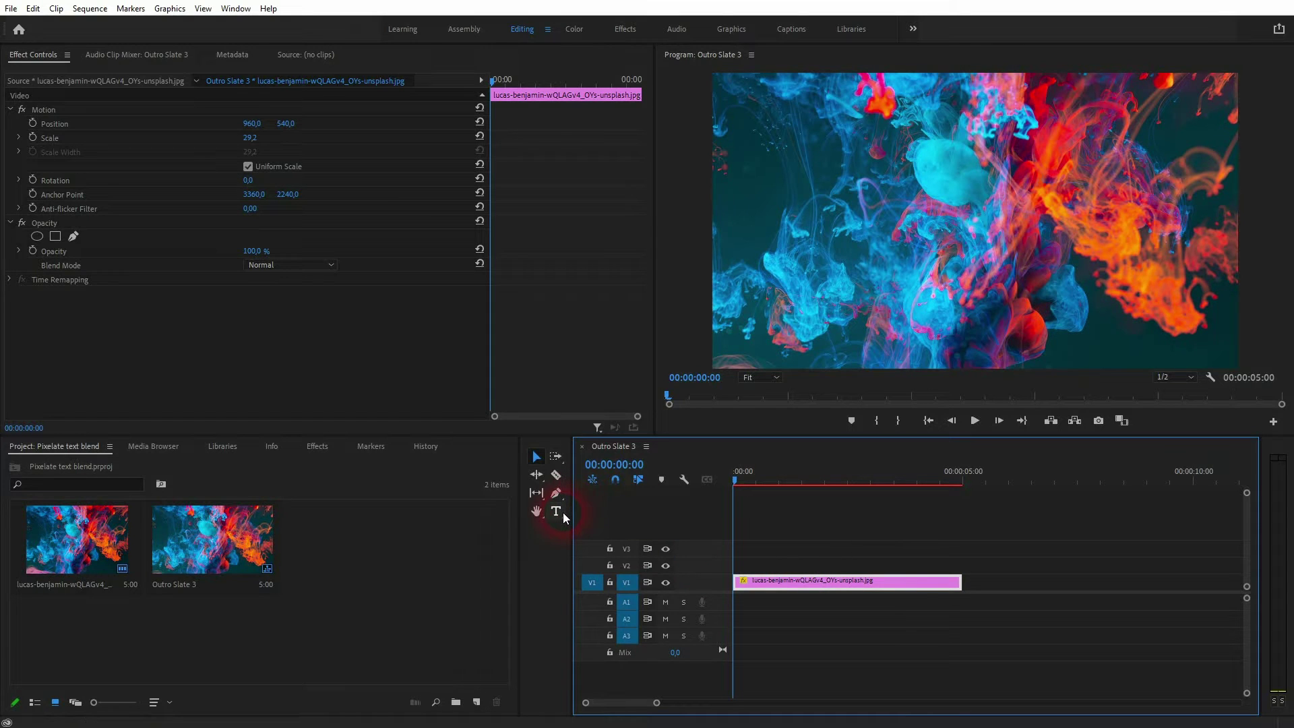
left_click(611, 414)
left_click(555, 518)
left_click(787, 219)
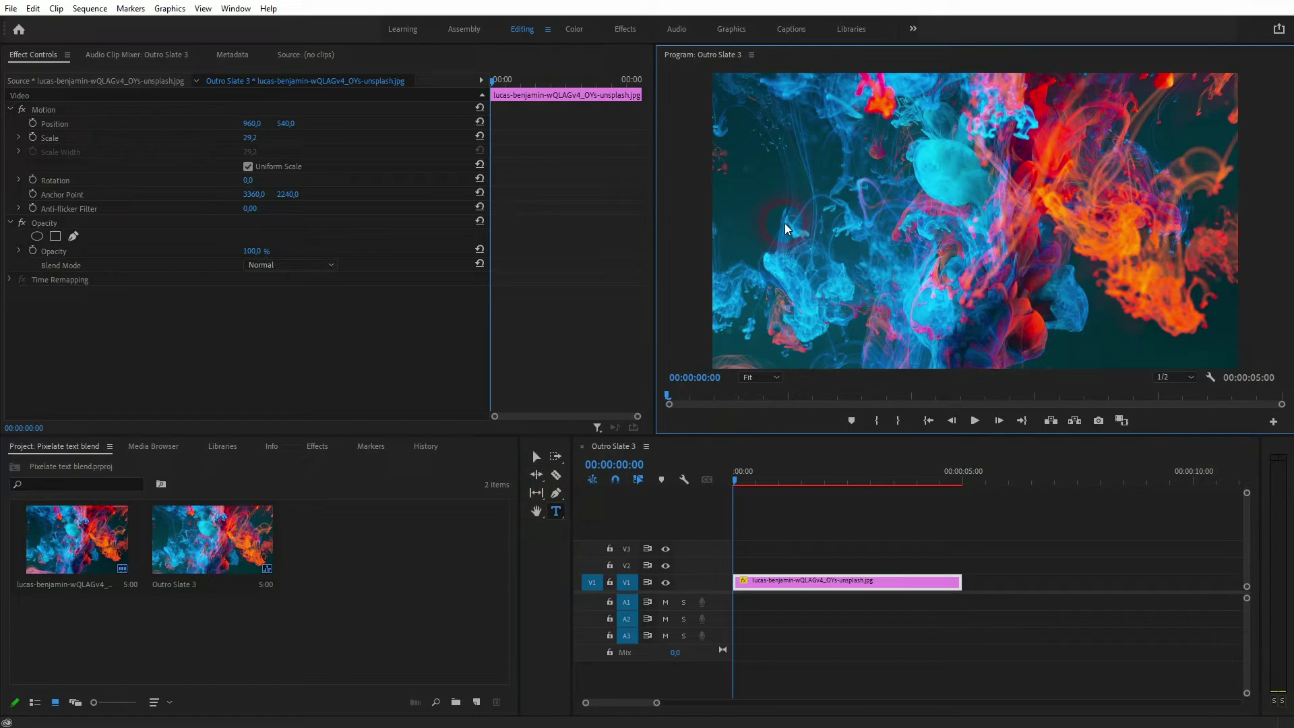
type("P")
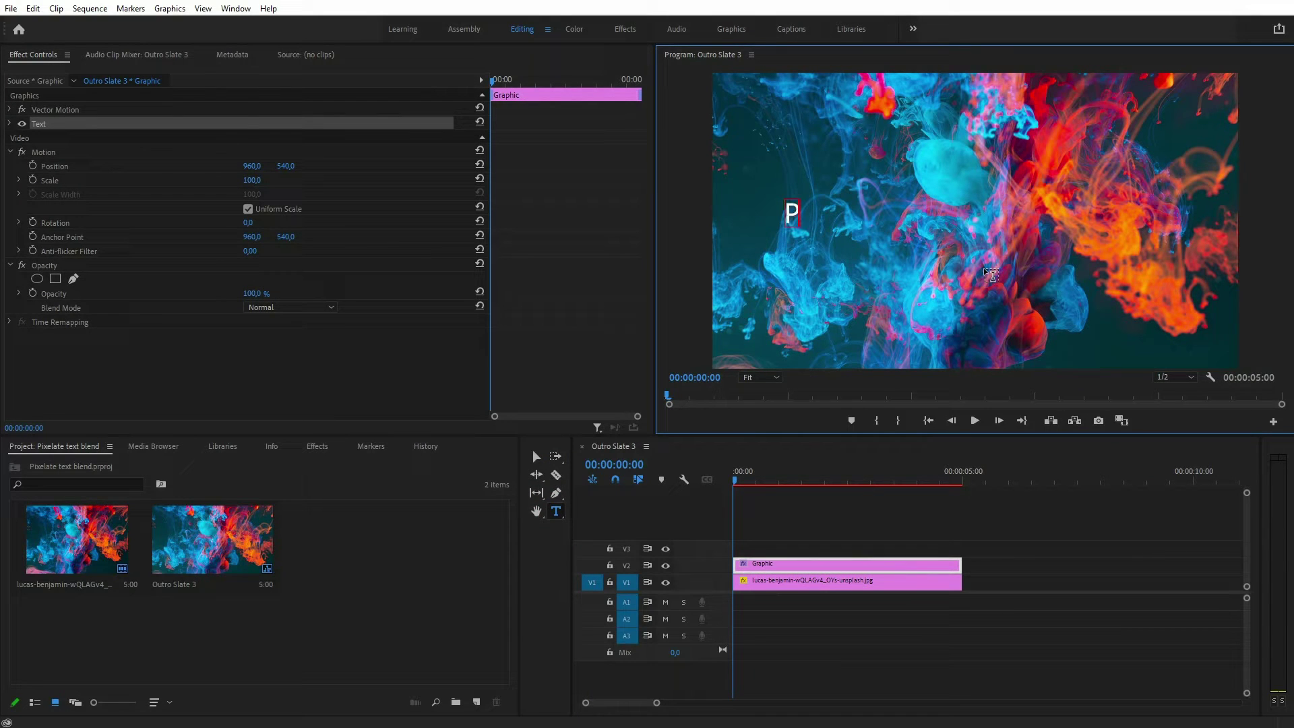
type("IXELATE")
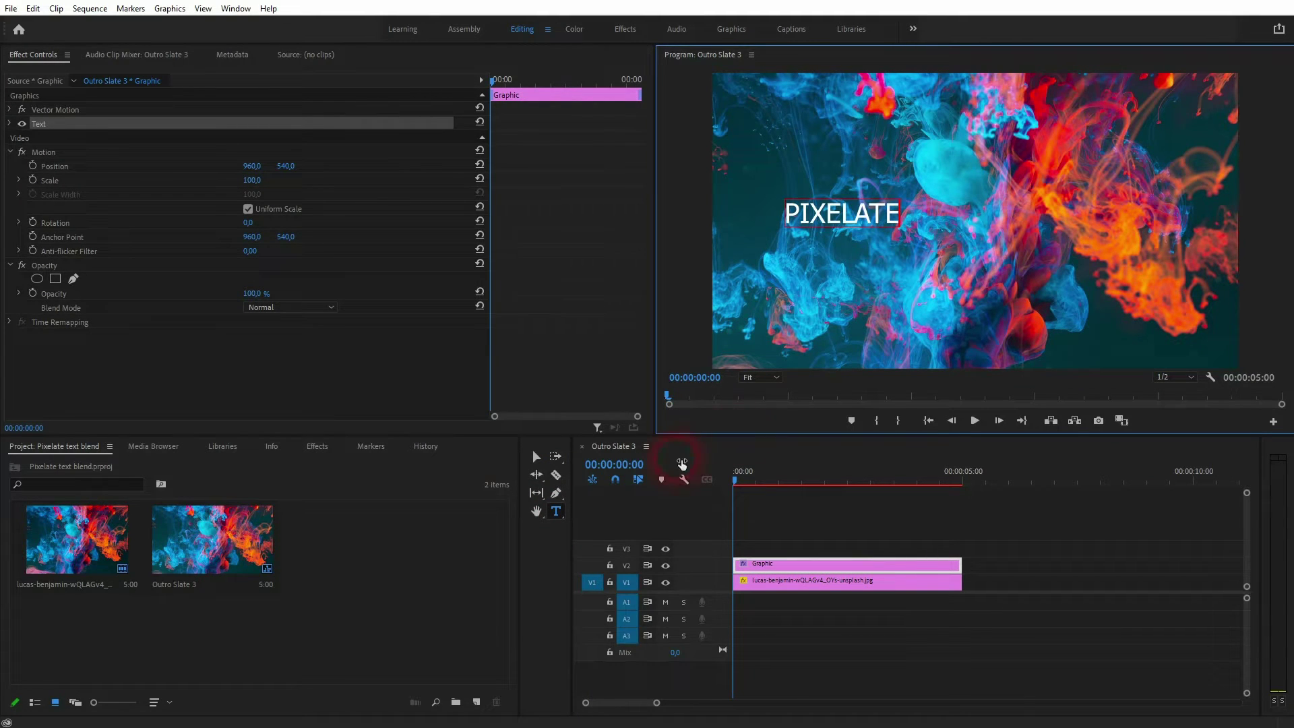
left_click(537, 457)
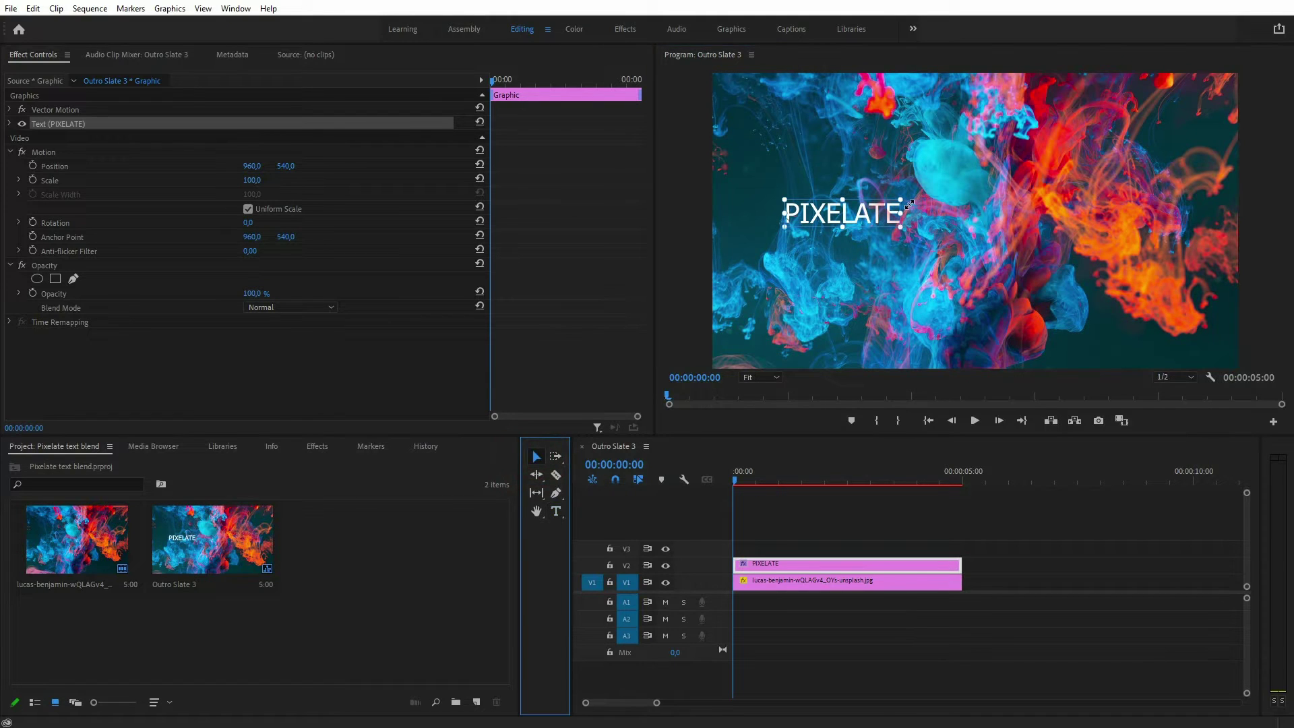
Step: Enlarge the PIXELATE title to span the frame and shift it left and down
left_click_drag(901, 200, 1160, 95)
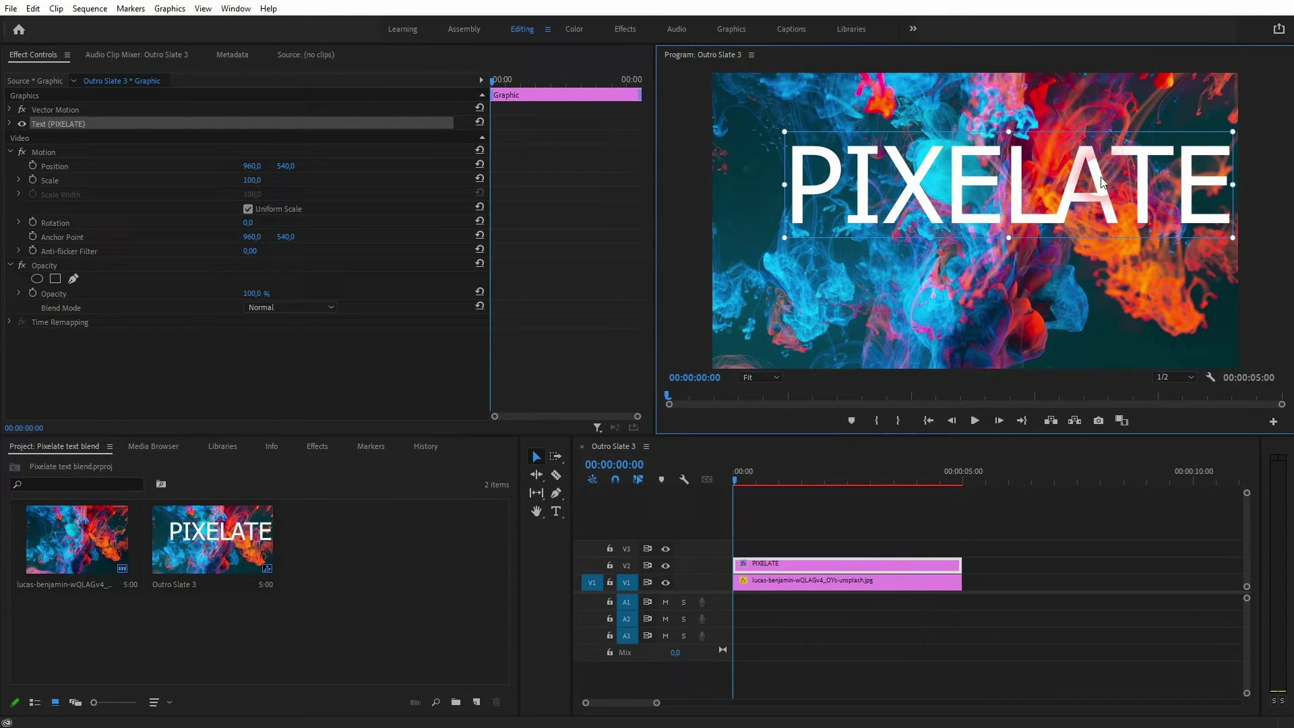
left_click_drag(1102, 183, 1062, 227)
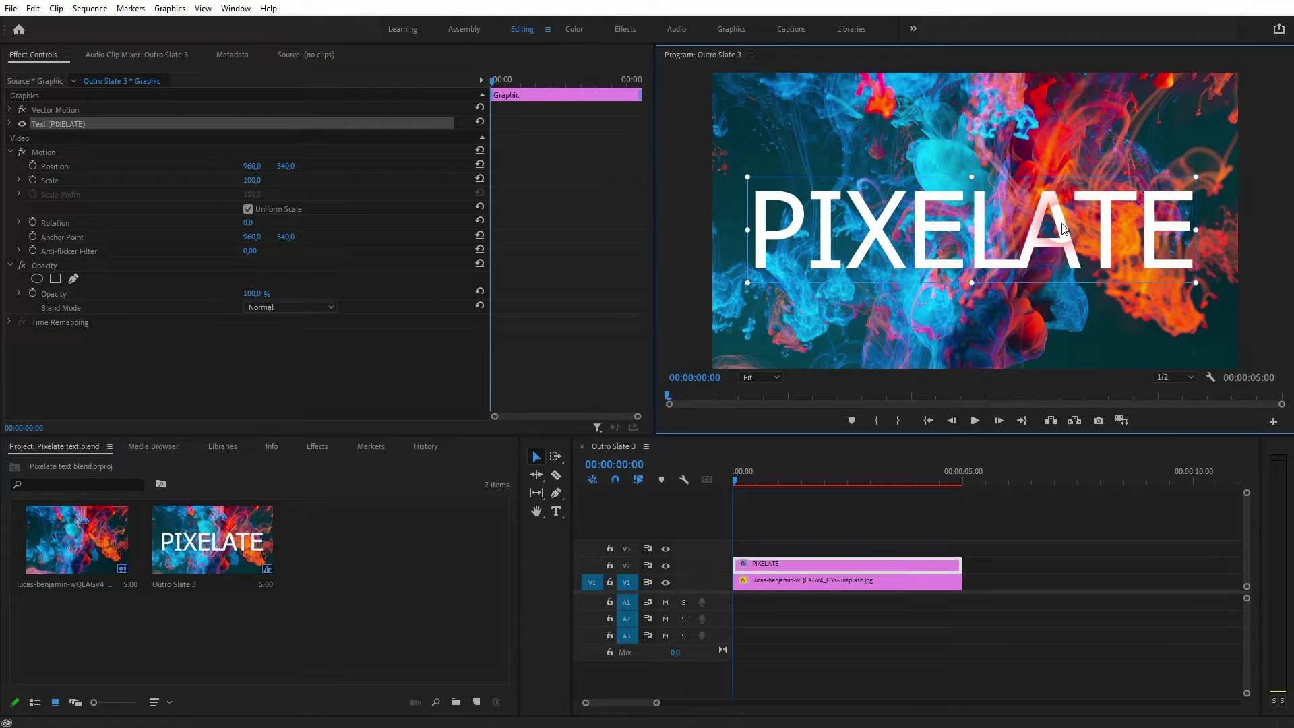
left_click(905, 509)
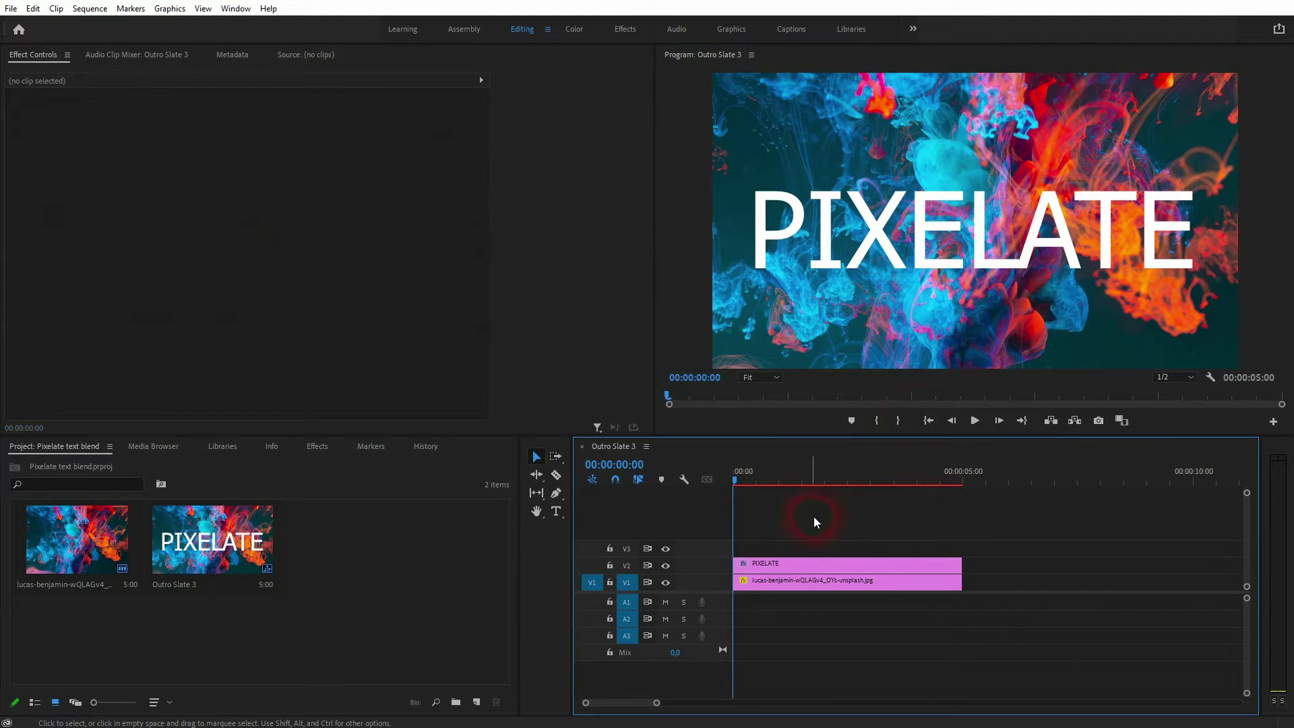
Step: Trim the title clip's end and place the playhead at 00:00:00:16
left_click(792, 564)
mouse_move(951, 566)
left_mouse_down()
mouse_move(916, 570)
mouse_move(962, 572)
left_mouse_up()
left_click_drag(736, 474, 689, 477)
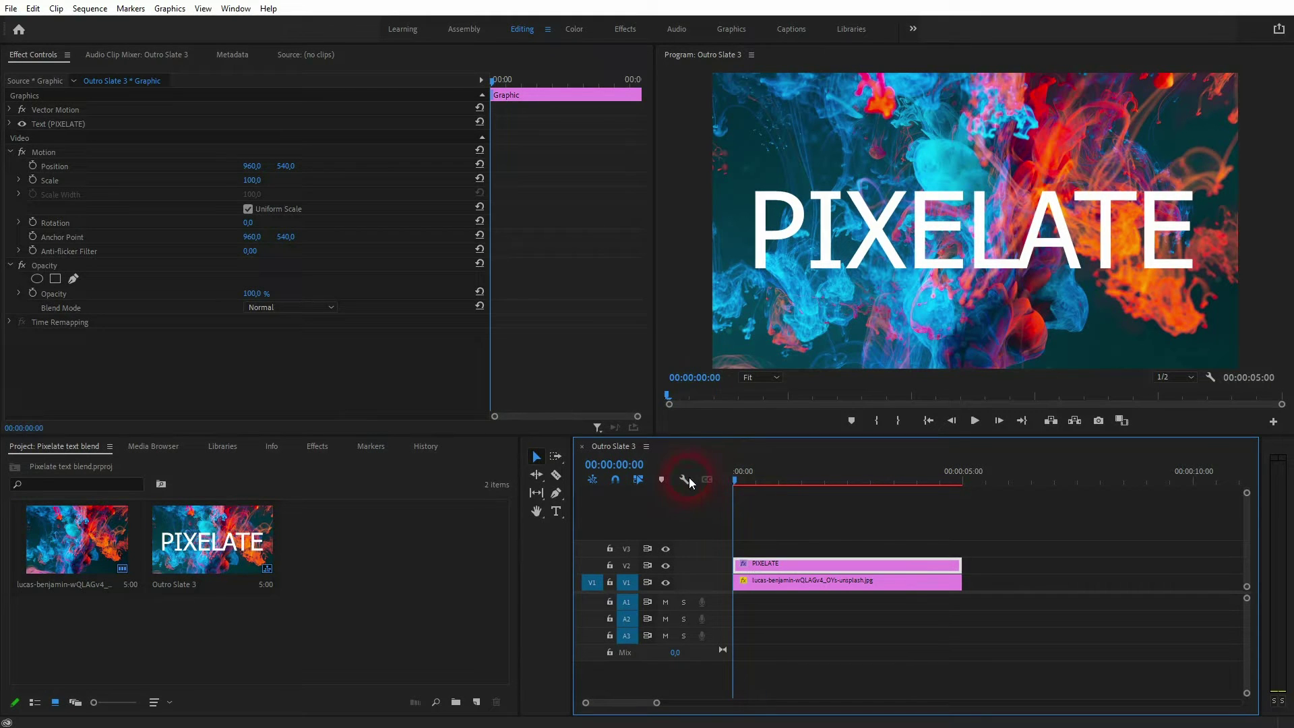
left_click(716, 385)
mouse_move(737, 480)
left_mouse_down()
mouse_move(777, 482)
mouse_move(759, 480)
left_mouse_up()
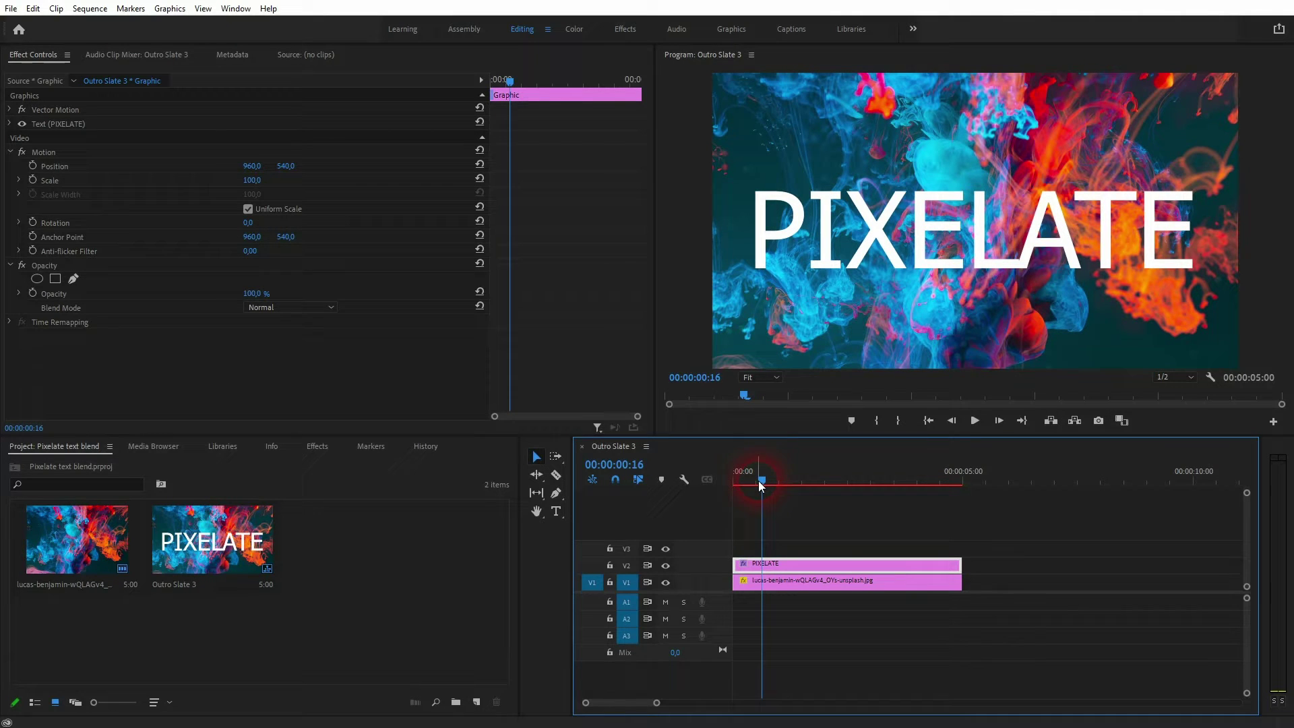
Step: Razor the V2 title clip at 00:00:00:16 and select the short opening piece
key("c")
left_click(762, 565)
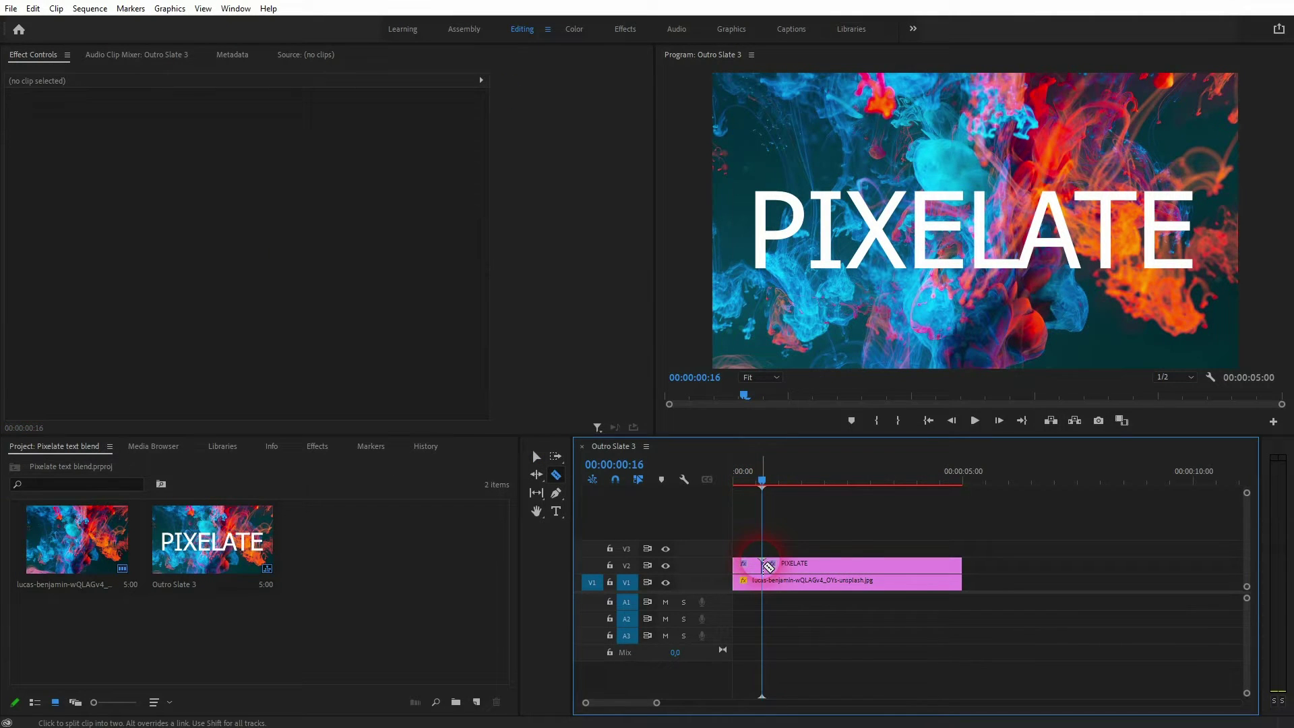
left_click(826, 561)
key("v")
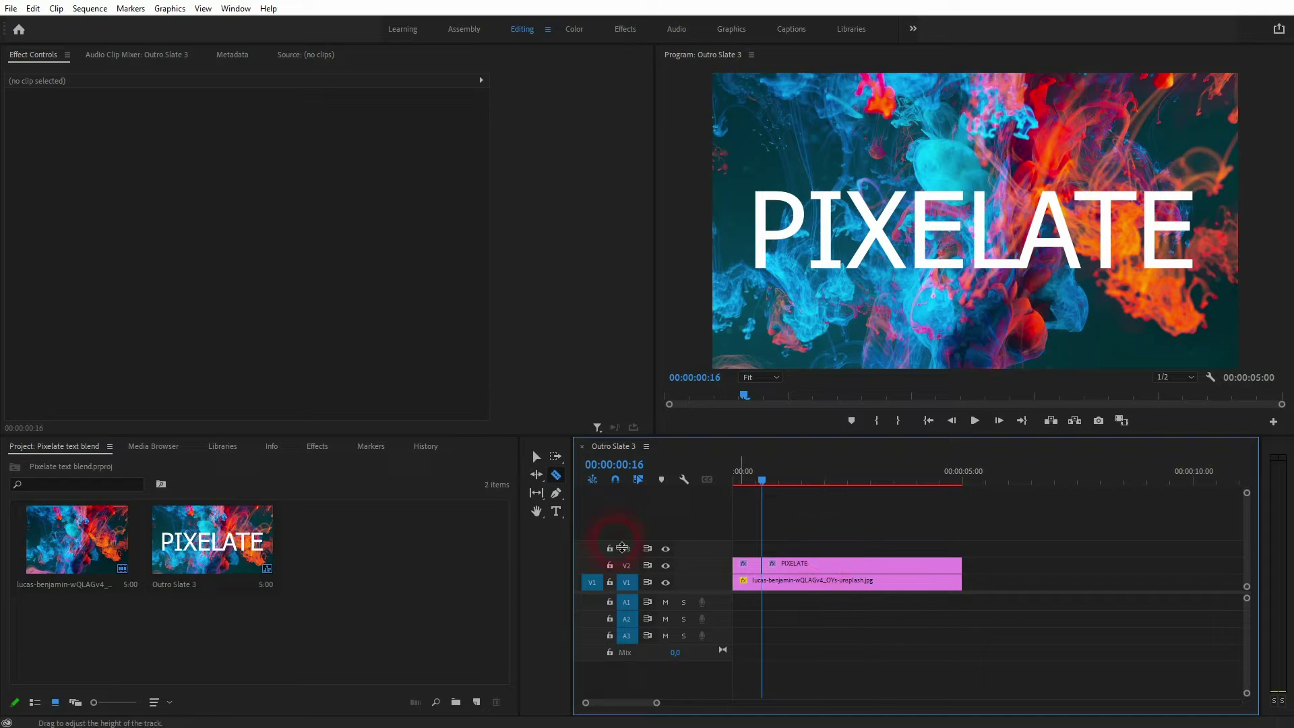
left_click(810, 565)
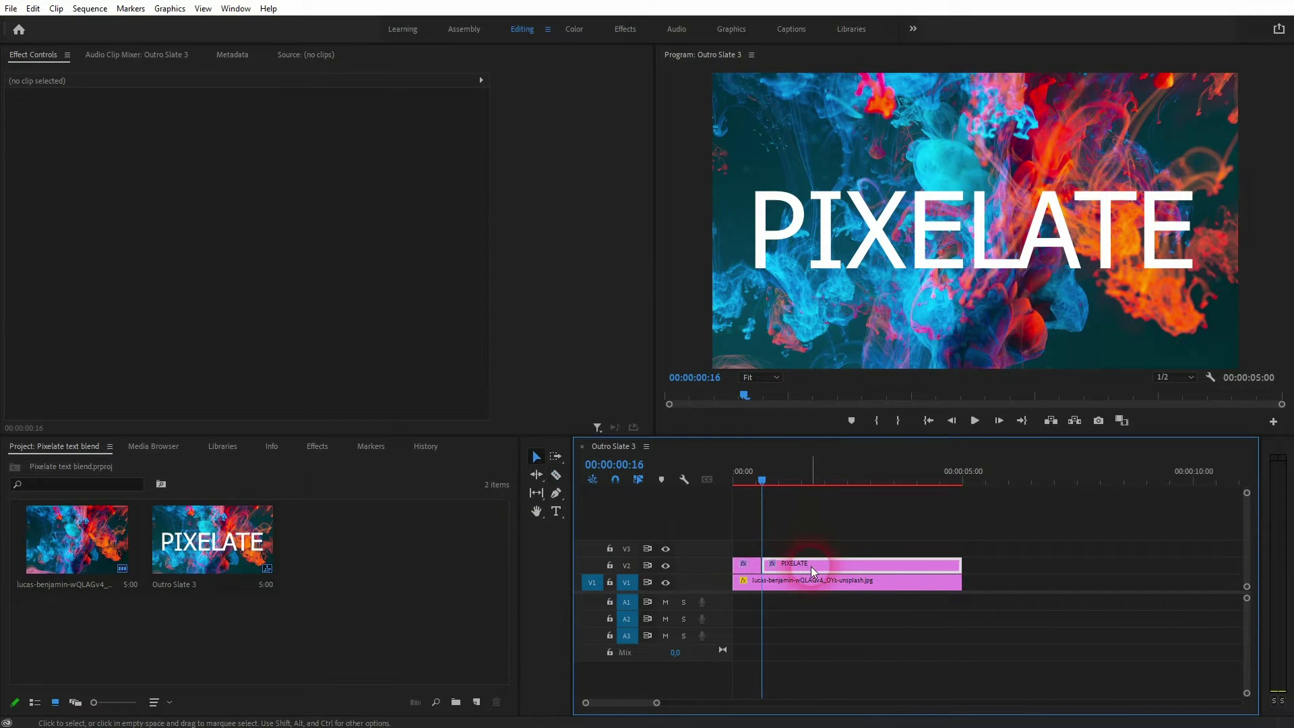
left_click(750, 565)
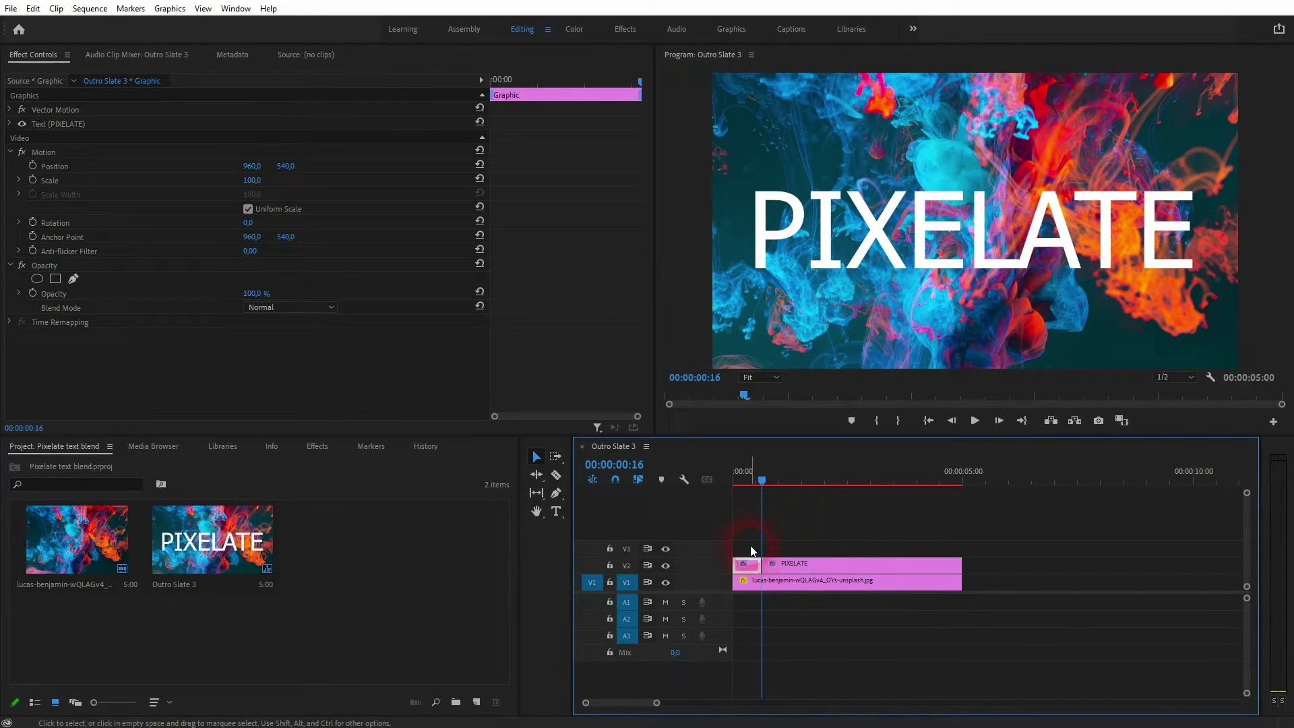
left_click_drag(759, 479, 724, 479)
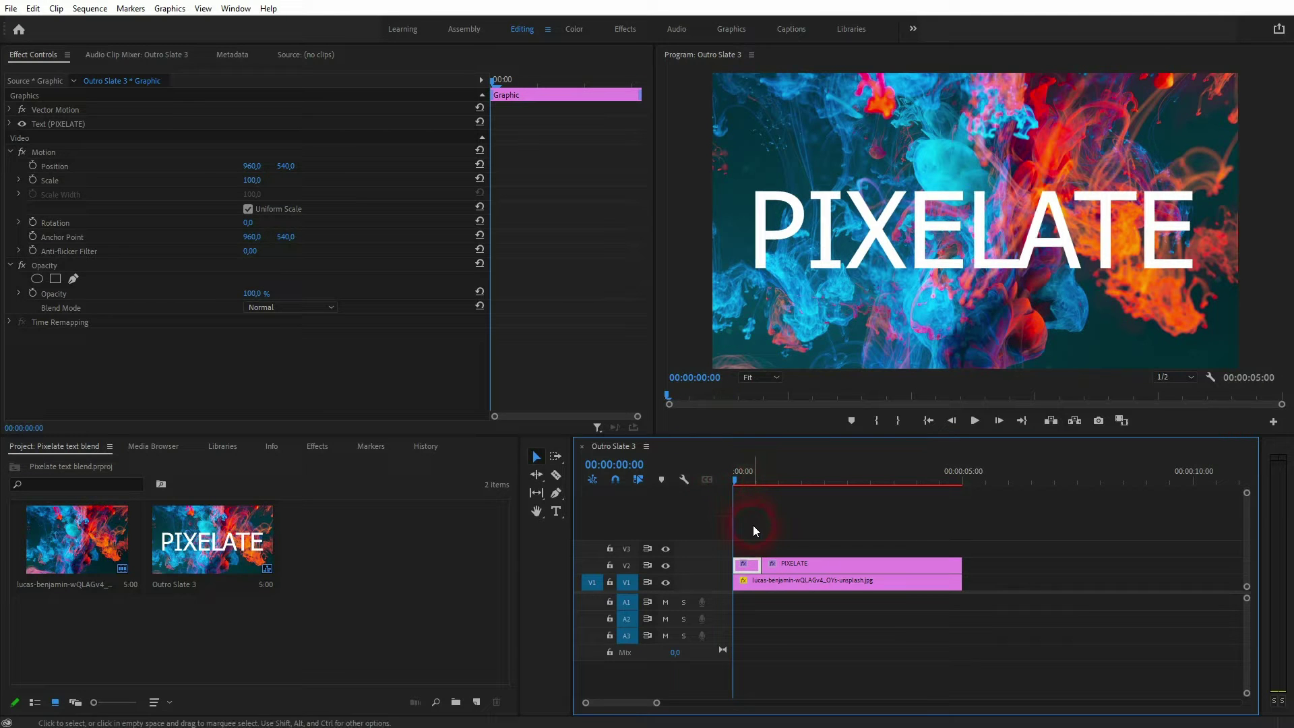
Step: Search the effects for 'mosaic' and drop Mosaic onto the opening PIXELATE piece
left_click(318, 446)
left_click(70, 465)
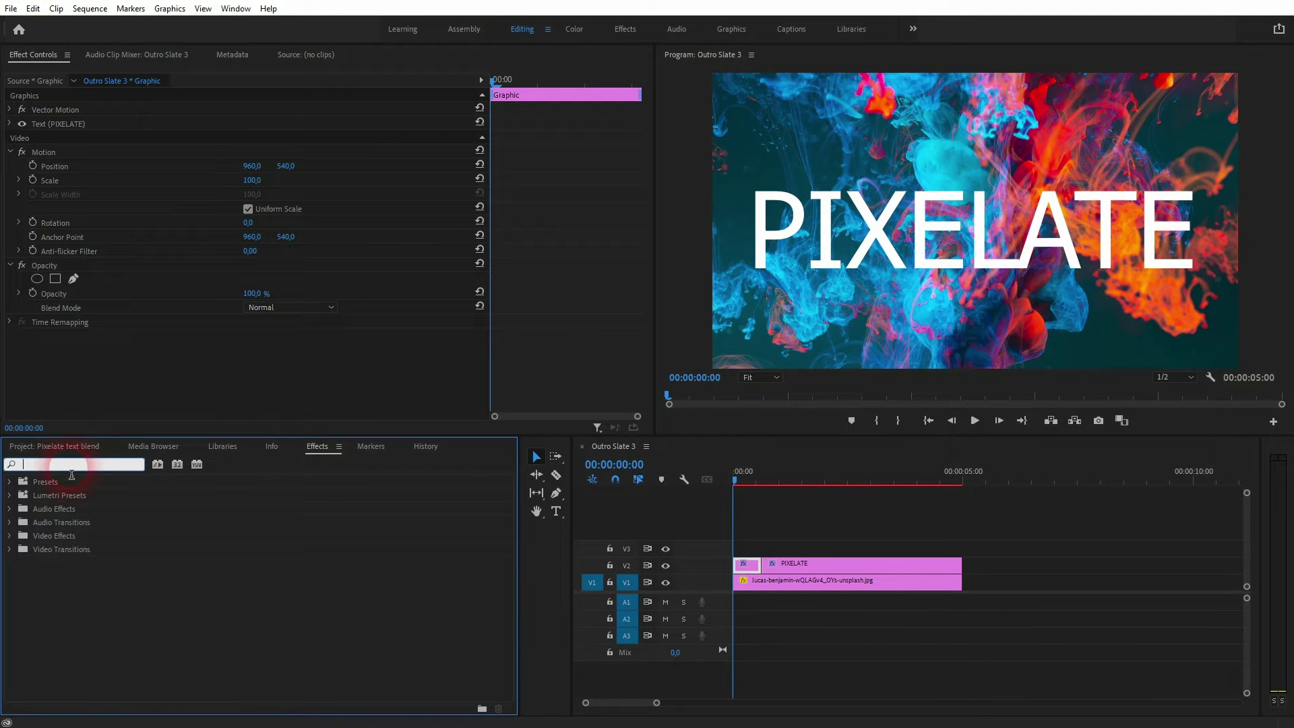
type("mosa")
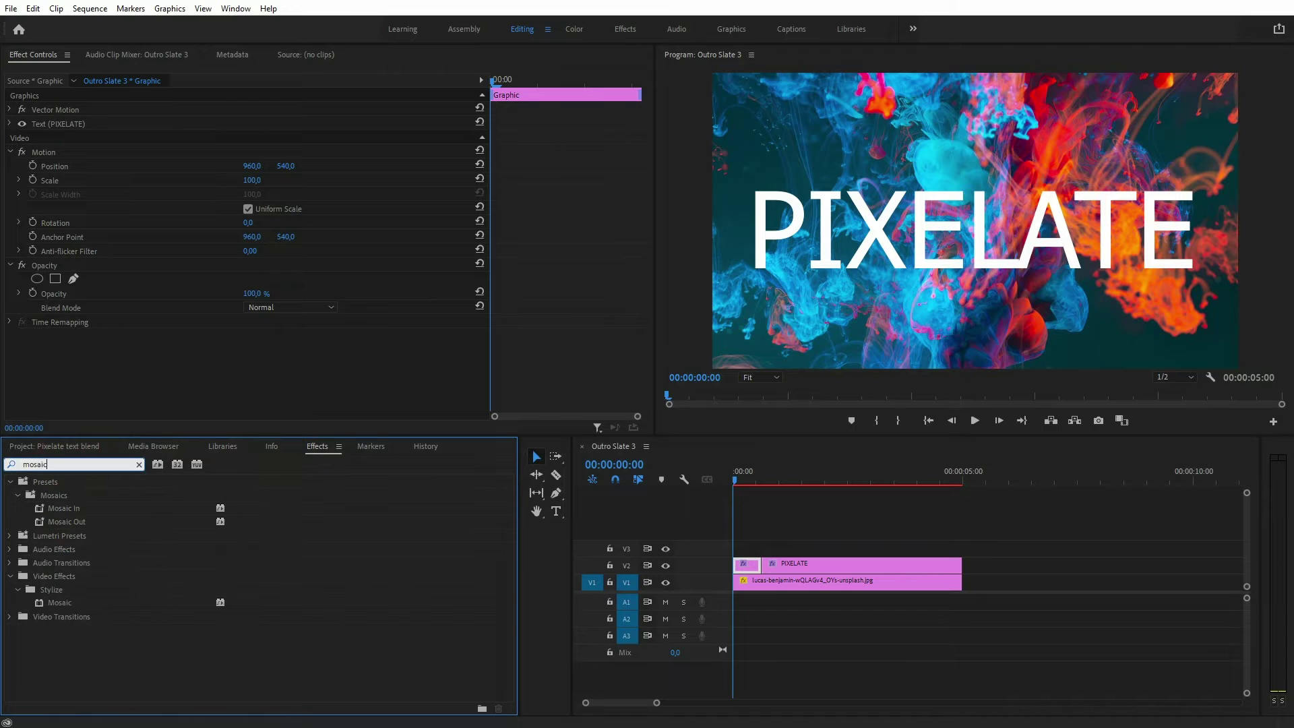
type("ic")
left_click_drag(59, 604, 755, 568)
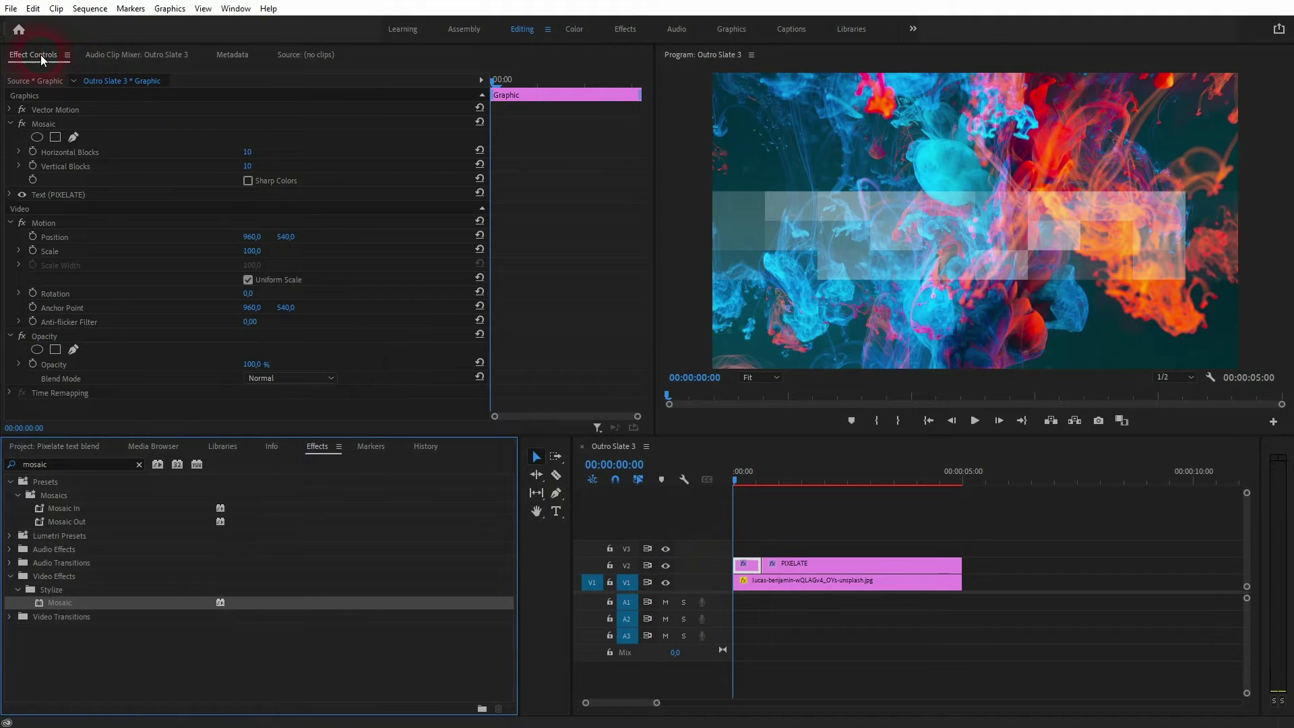
left_click(236, 9)
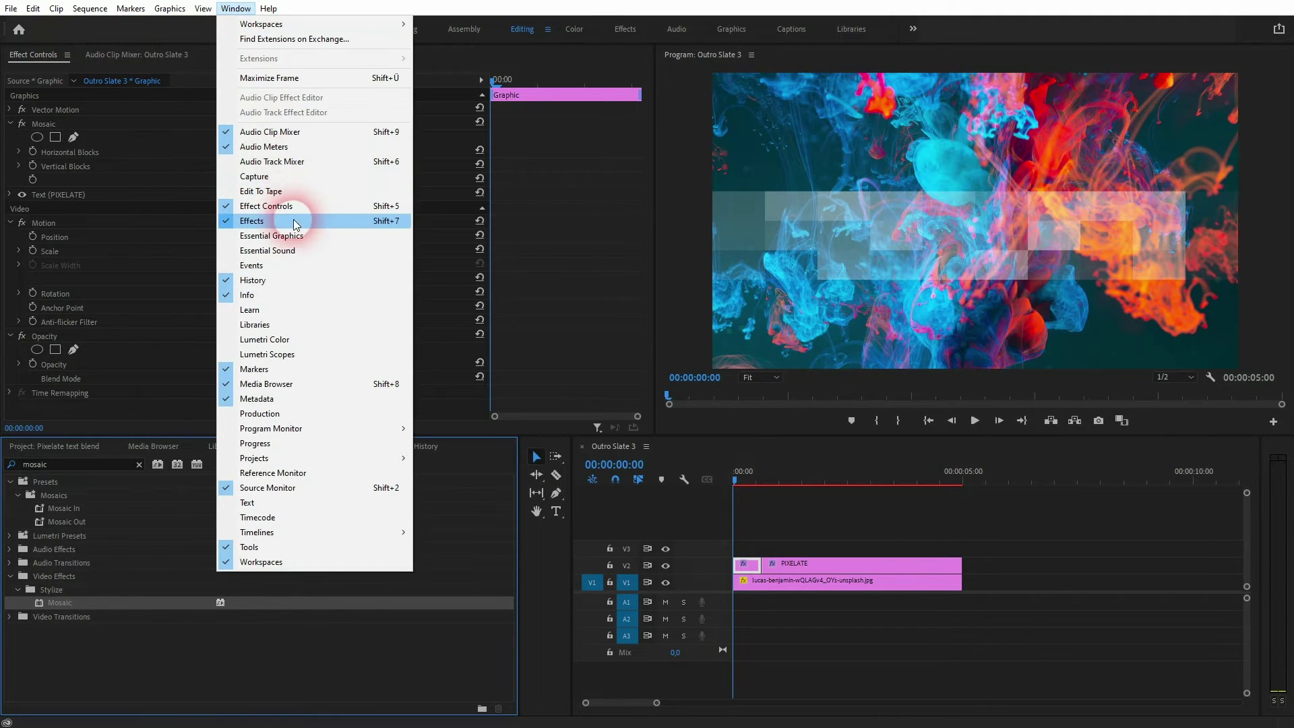
Step: Enable keyframing for Mosaic's Horizontal and Vertical Blocks at the clip start
left_click(36, 135)
left_click(56, 126)
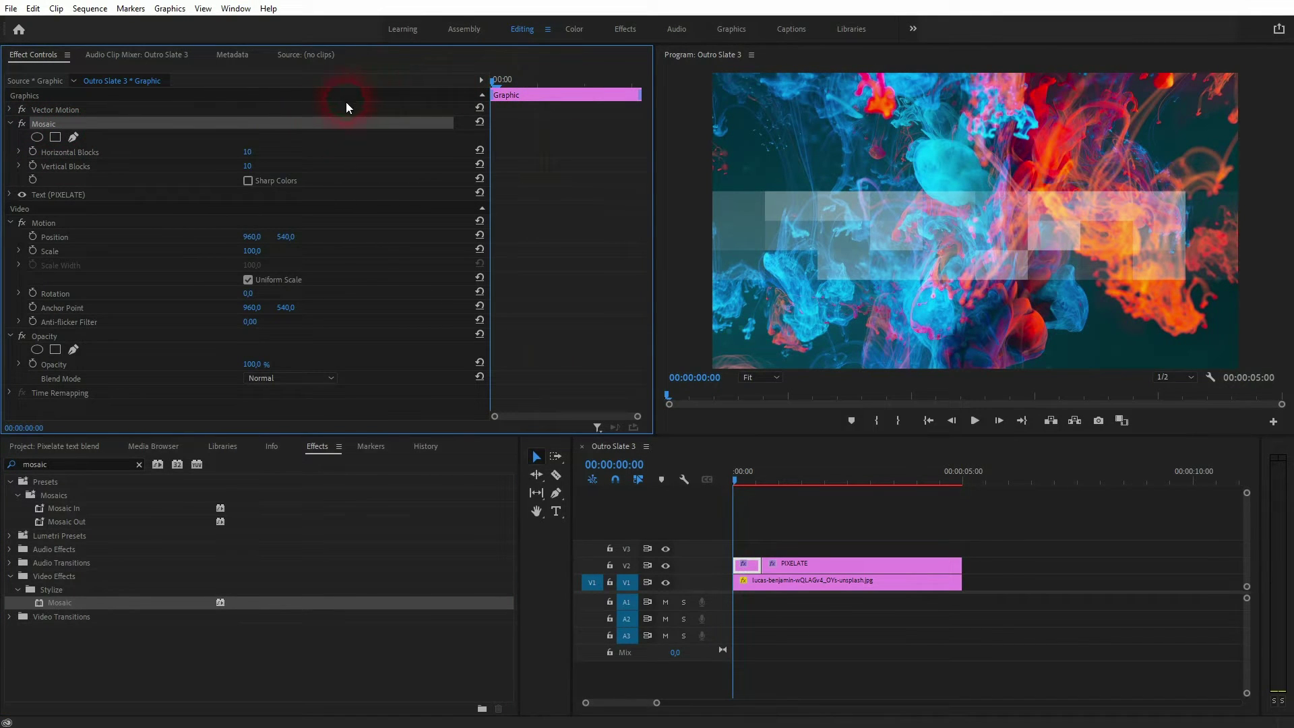
left_click(32, 166)
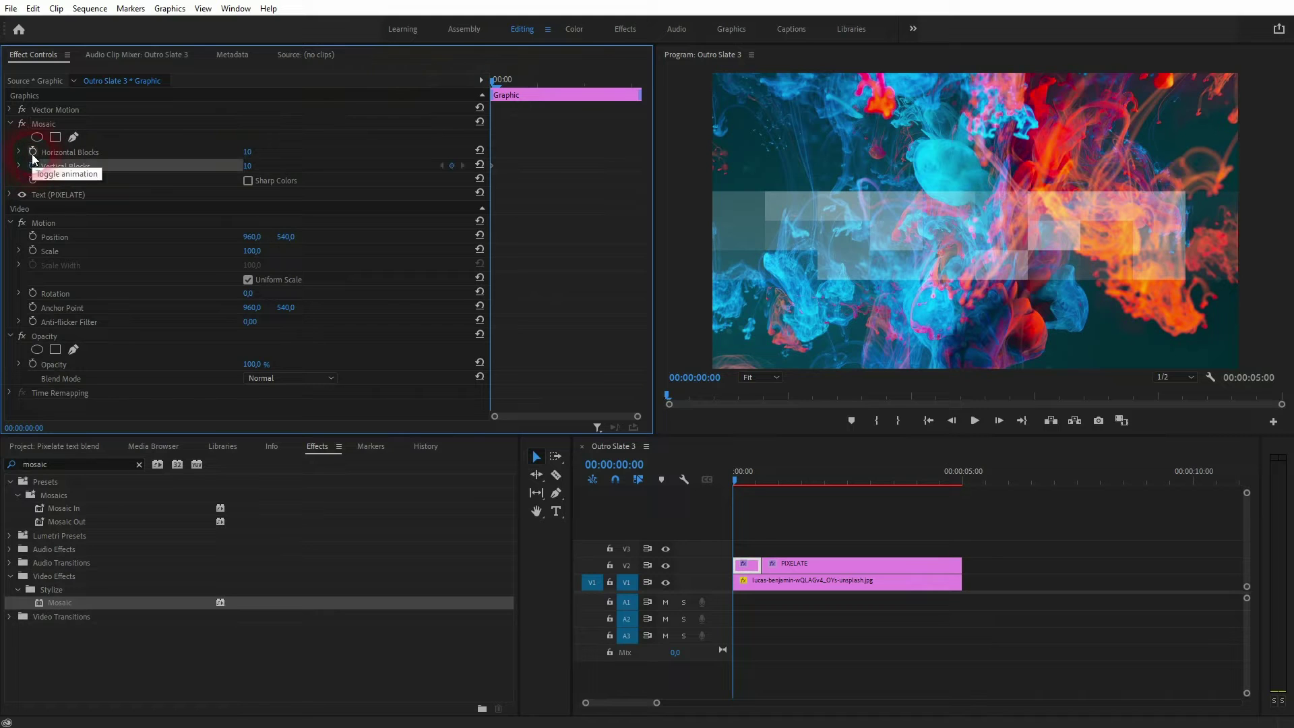
left_click(33, 152)
left_click(497, 147)
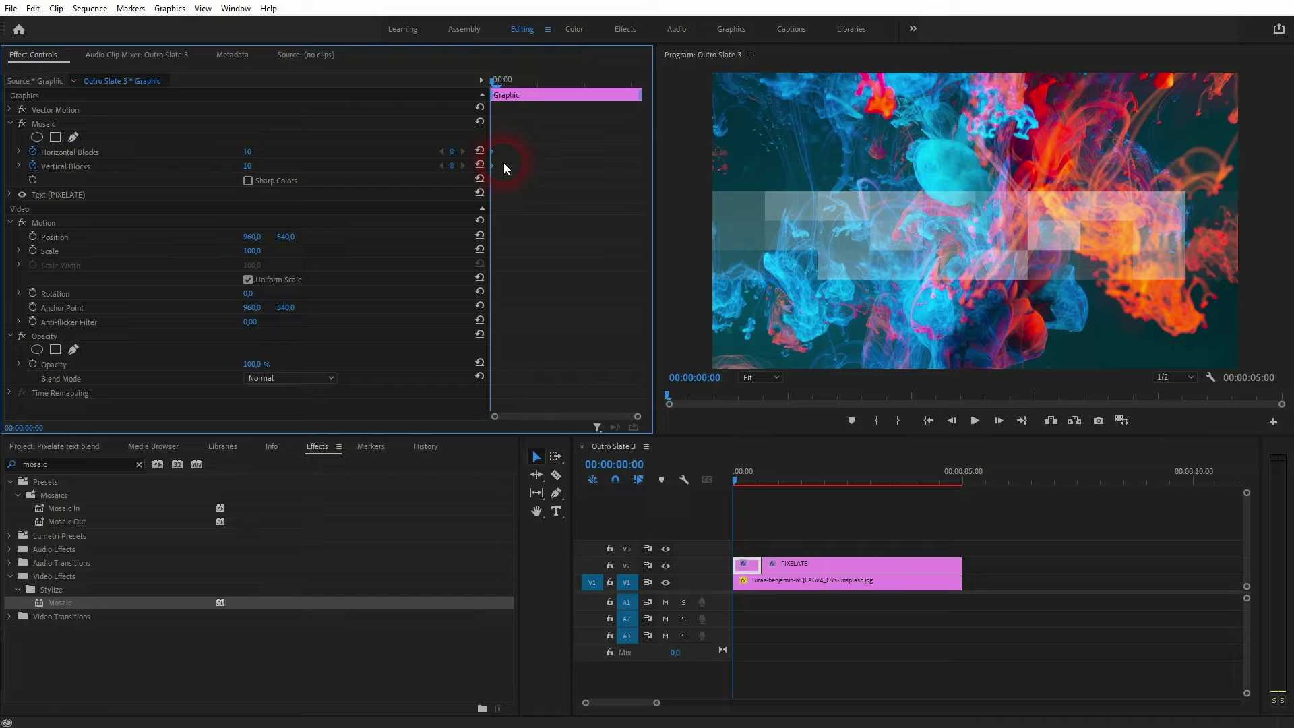
Step: At 00:00:00:16, keyframe Horizontal and Vertical Blocks to 100 and check the frames
left_click_drag(500, 80, 664, 83)
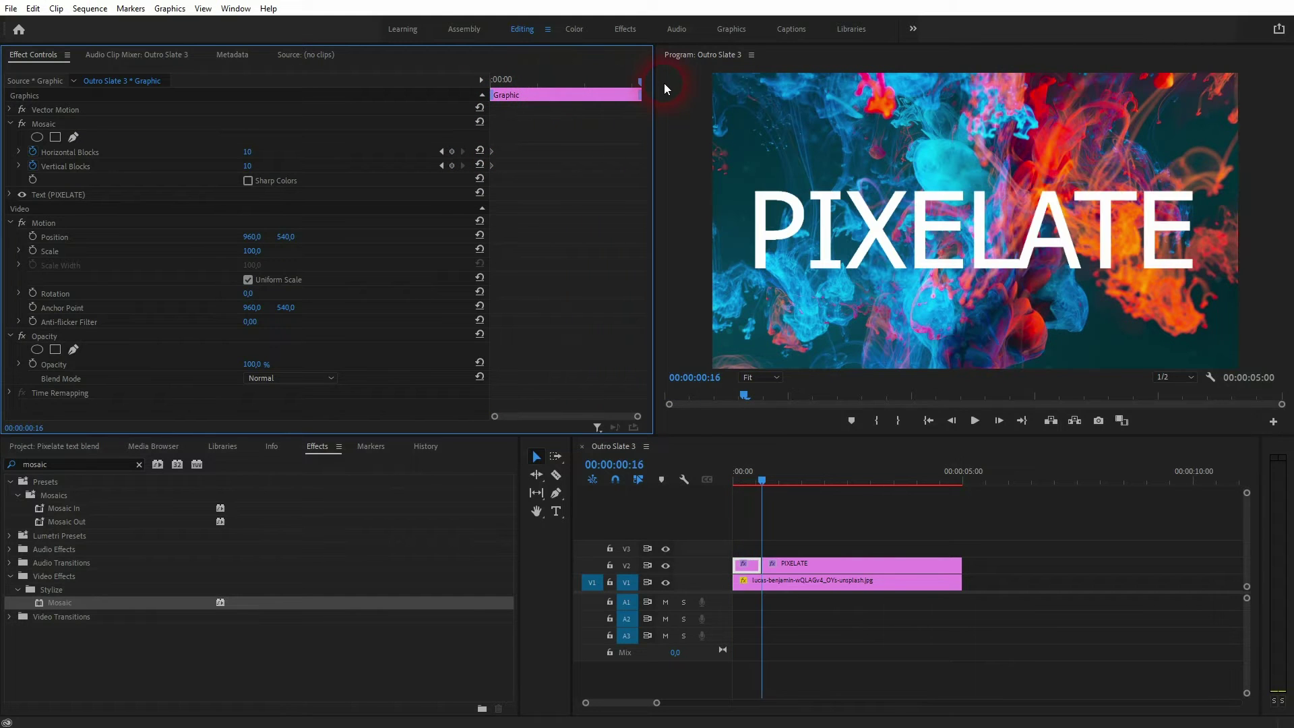
left_click(448, 151)
left_click(451, 165)
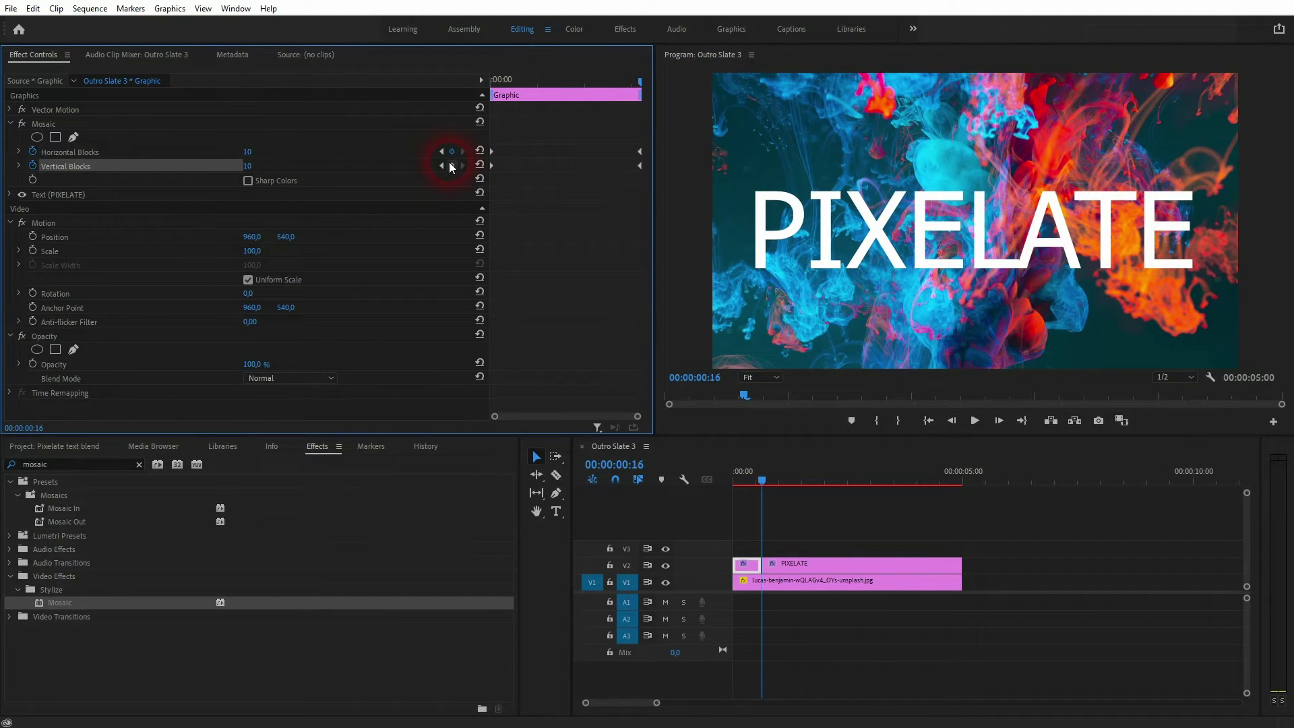
left_click(253, 154)
type("100")
key("Return")
key("Return")
left_click(764, 478)
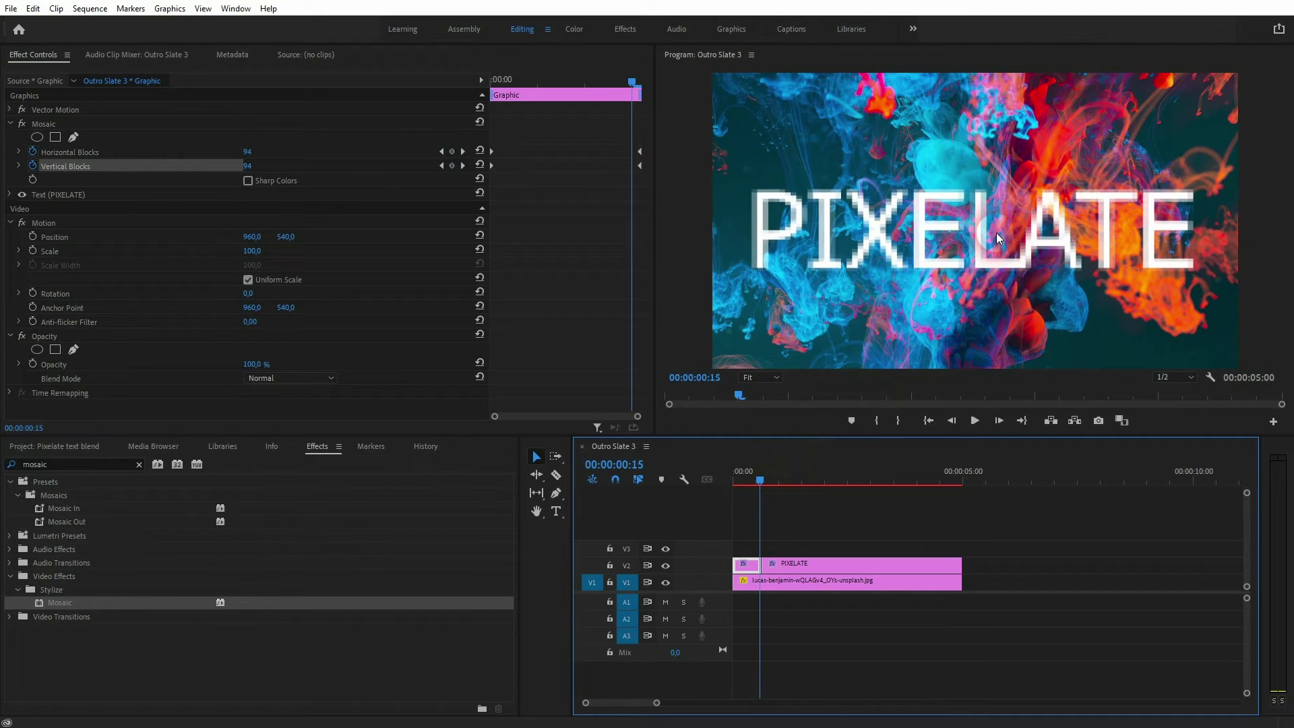
key("Right")
left_click(422, 181)
key("Left")
key("Left")
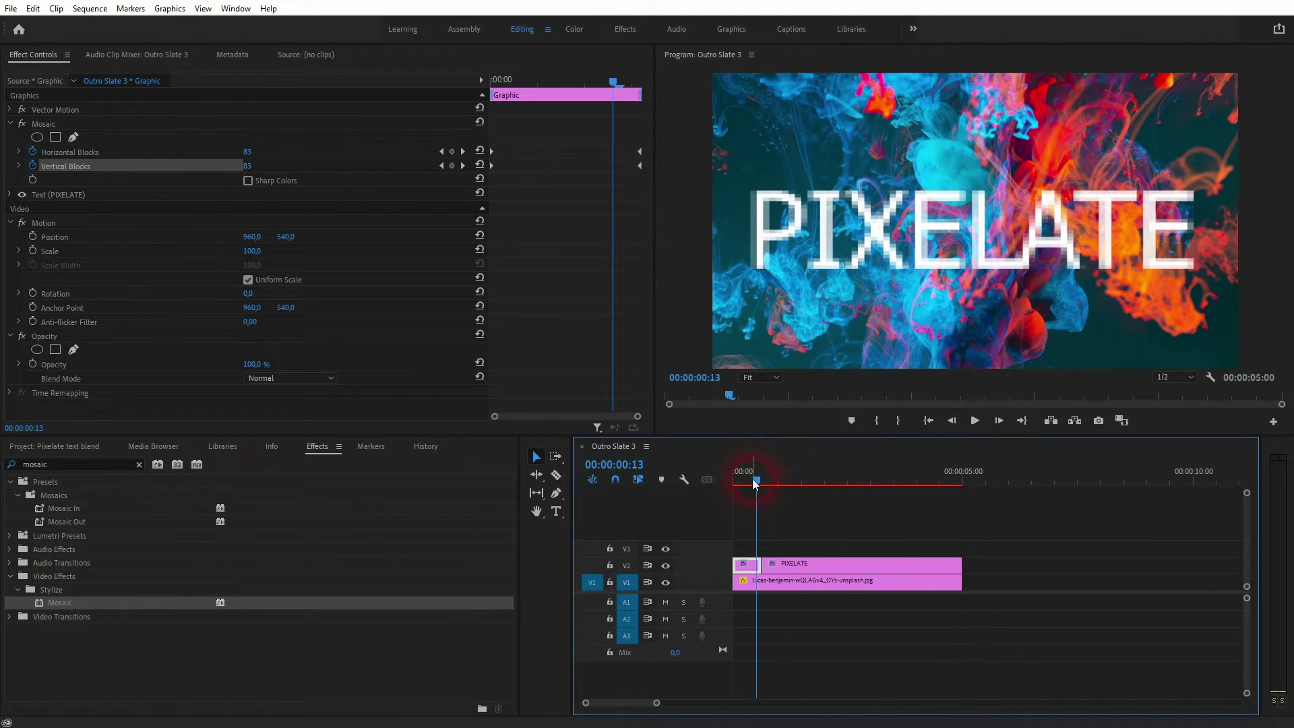
left_click_drag(755, 479, 729, 479)
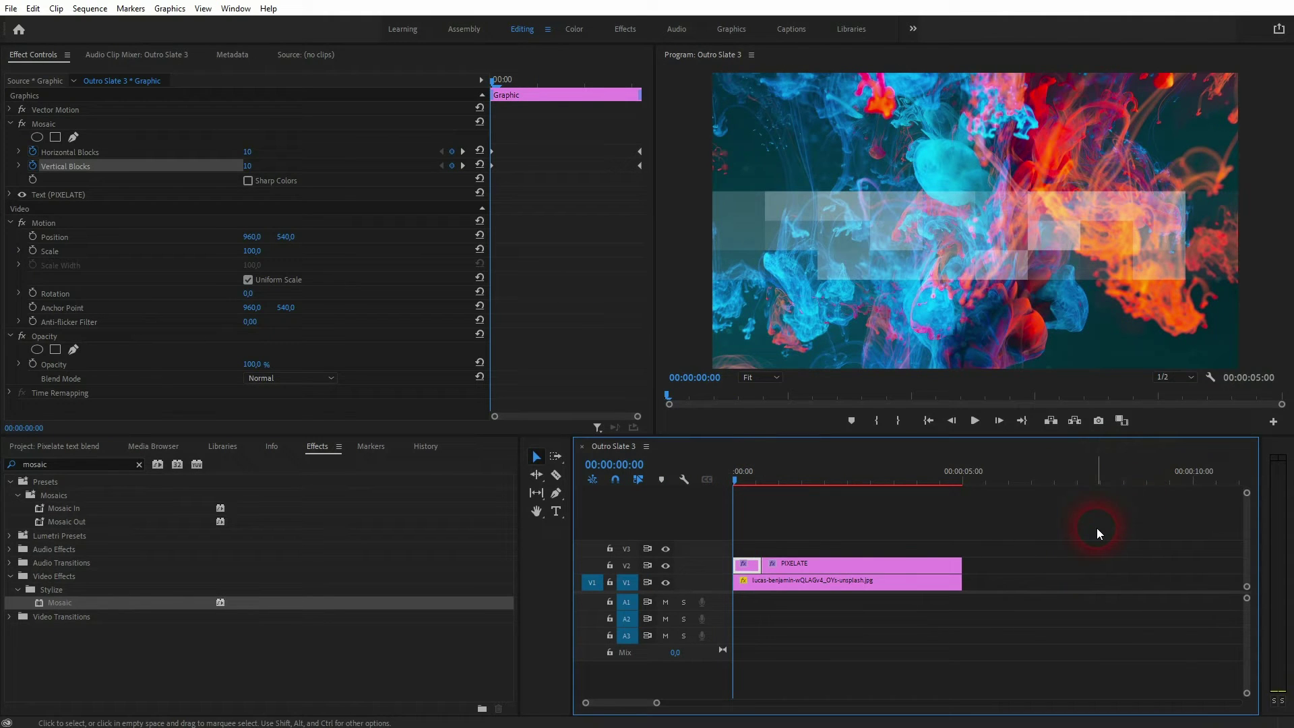
key("space")
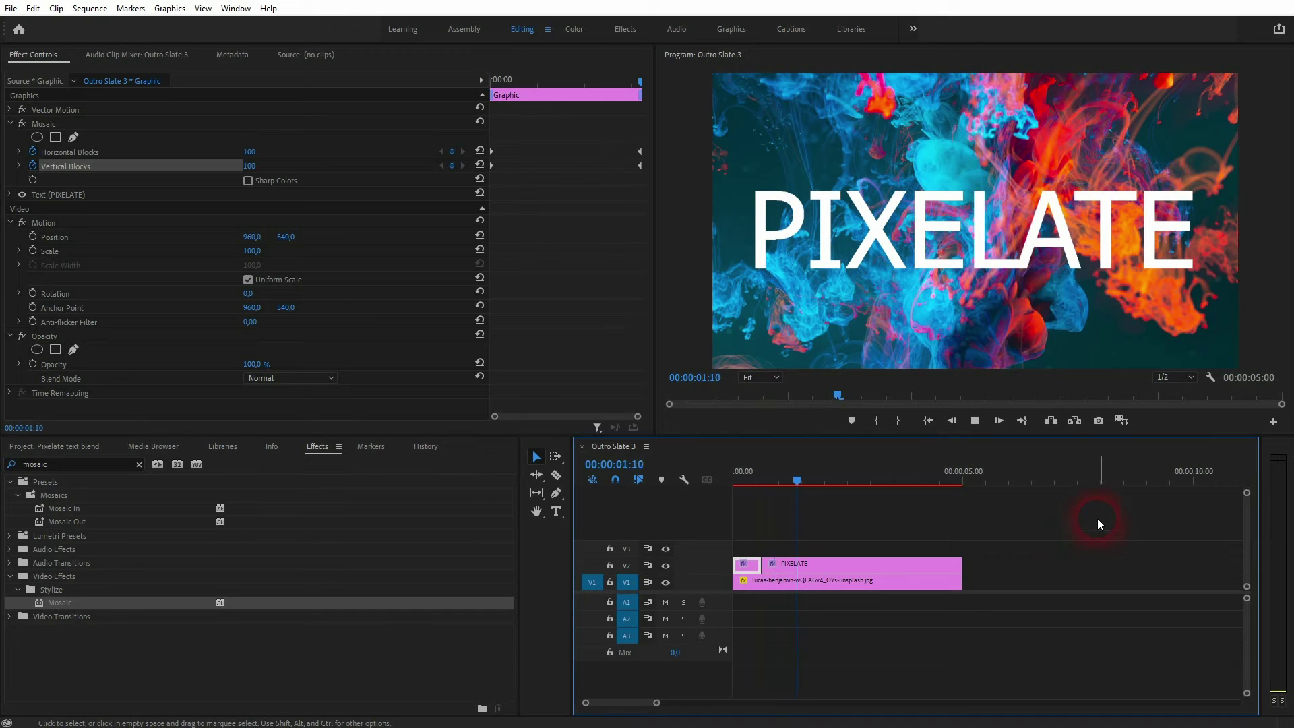
left_click_drag(811, 480, 649, 504)
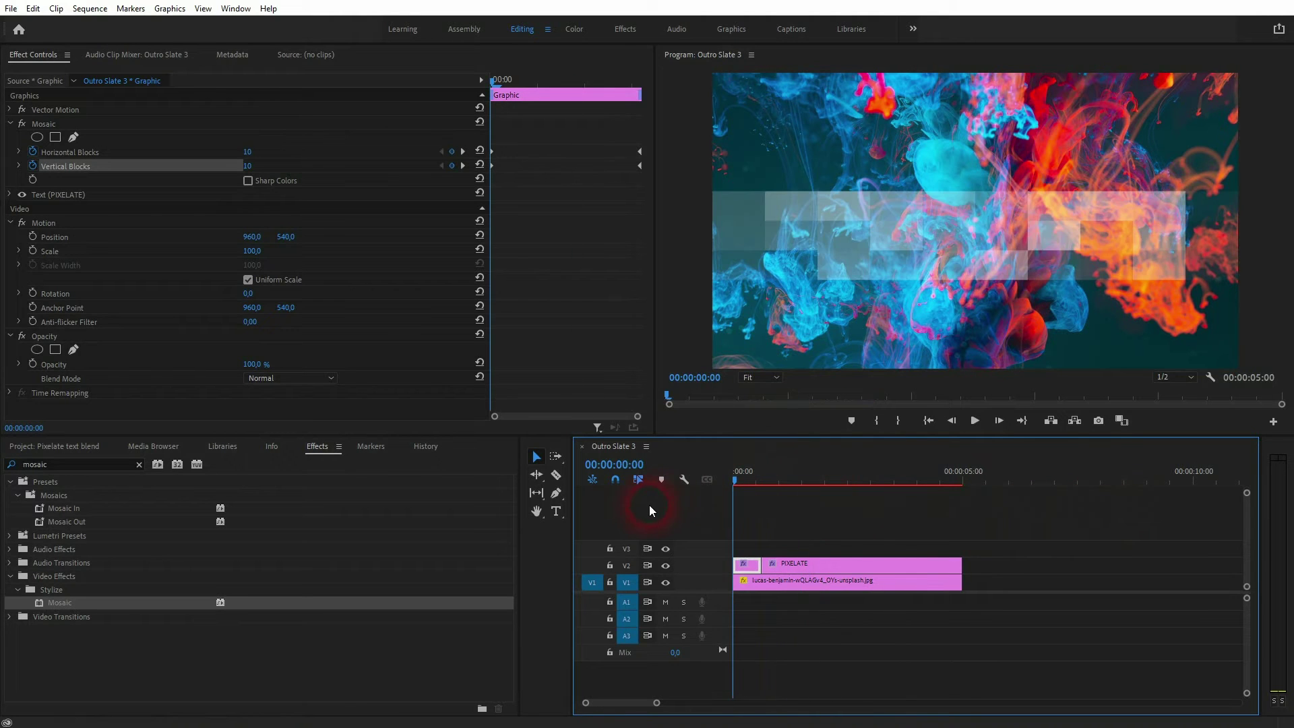
key("space")
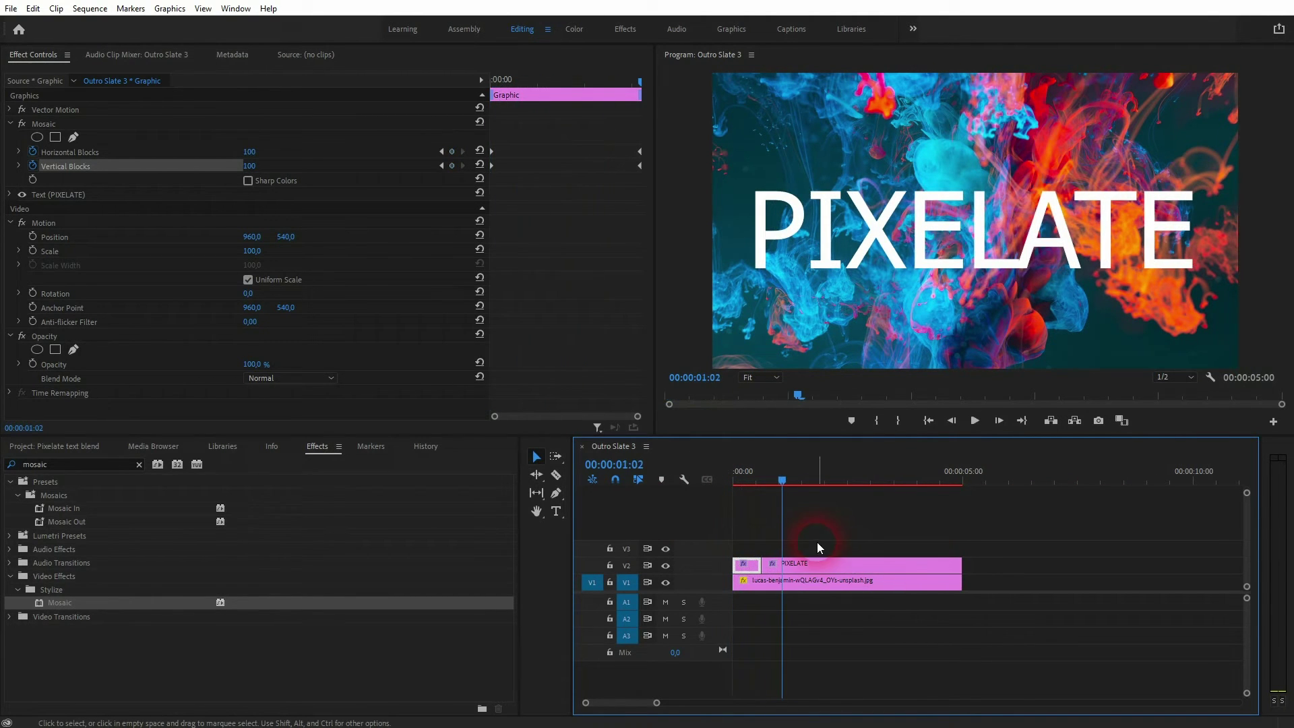
Step: Shift the PIXELATE clip slightly later and extend the ink background to end with it
left_click_drag(786, 476, 801, 570)
left_click(827, 536)
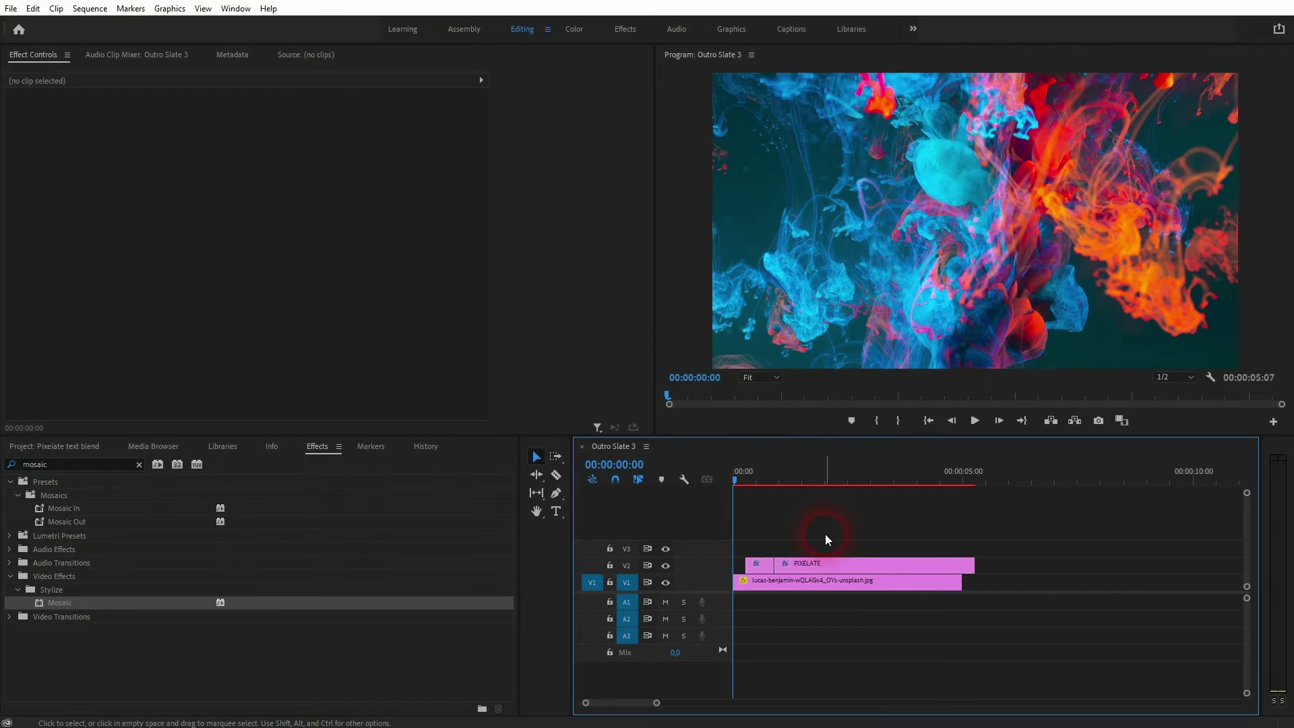
left_click_drag(963, 584, 974, 584)
Step: Play the sequence back from the start to check the timing
key("space")
key("space")
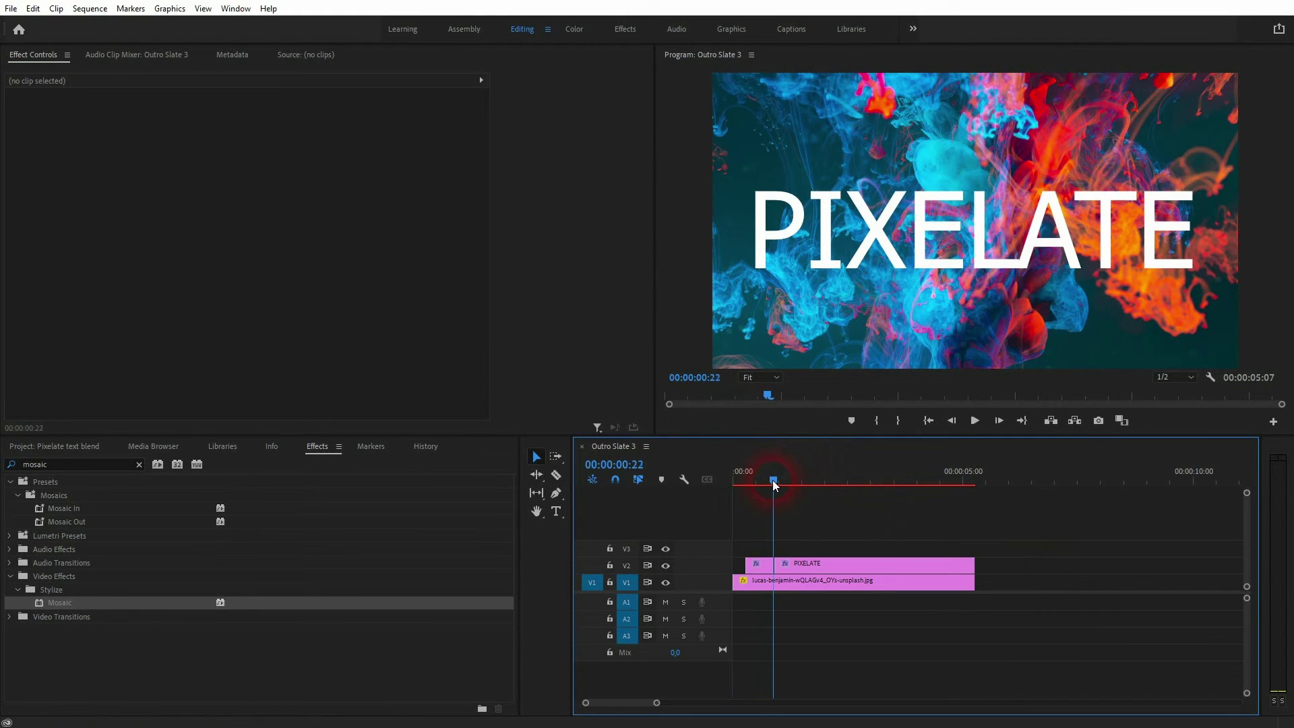
key("Home")
key("space")
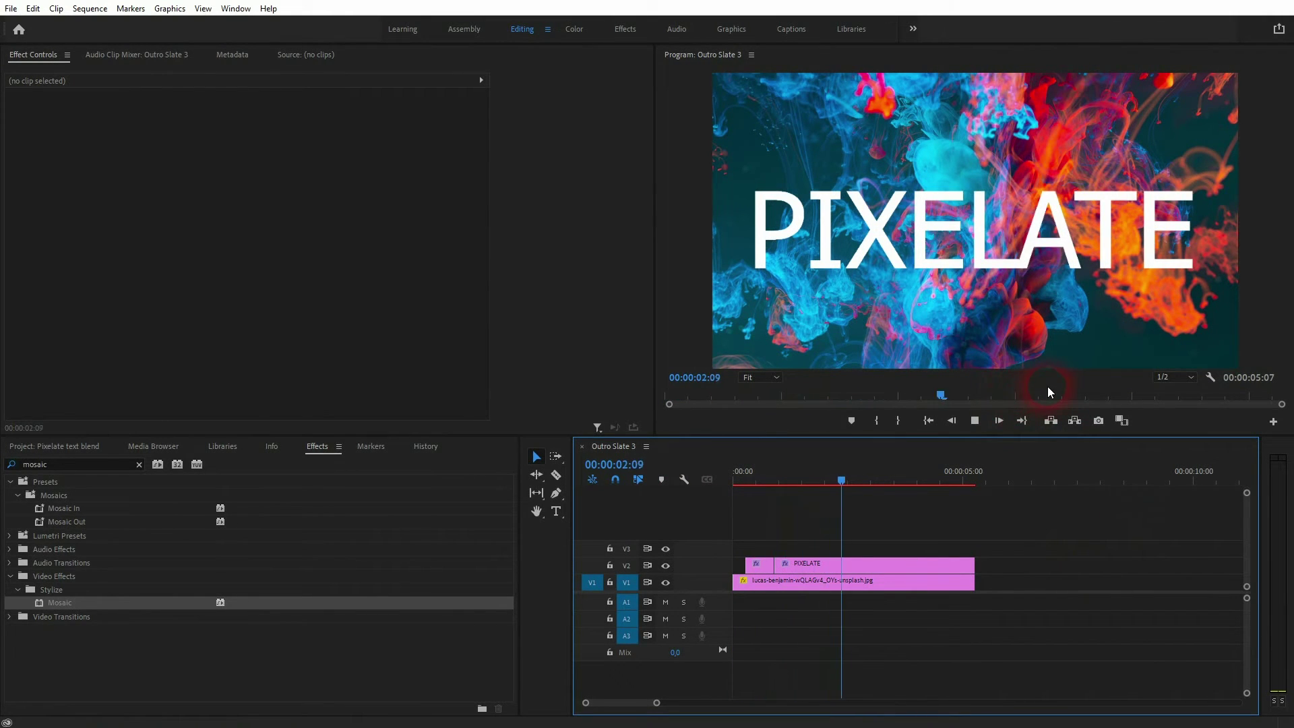
key("space")
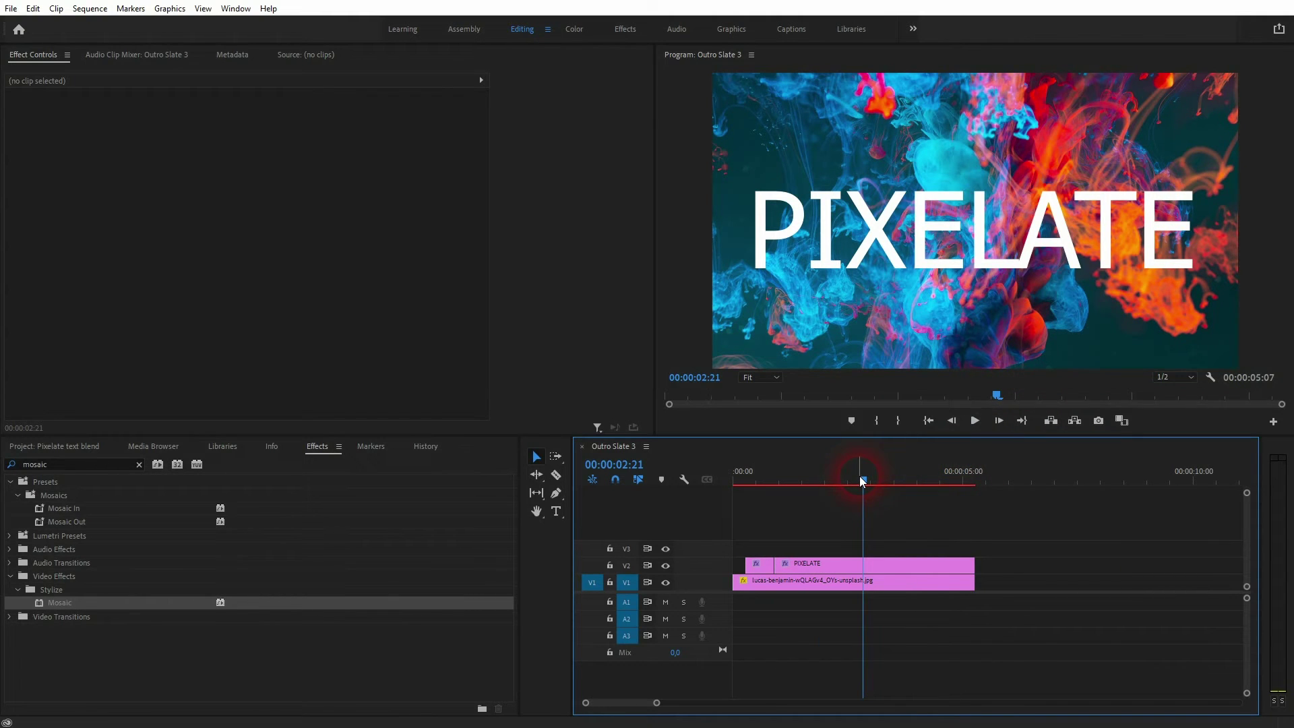
Step: Set the playhead to 00:00:04:19 and razor the V2 title clip there
left_click_drag(862, 480, 974, 485)
key("c")
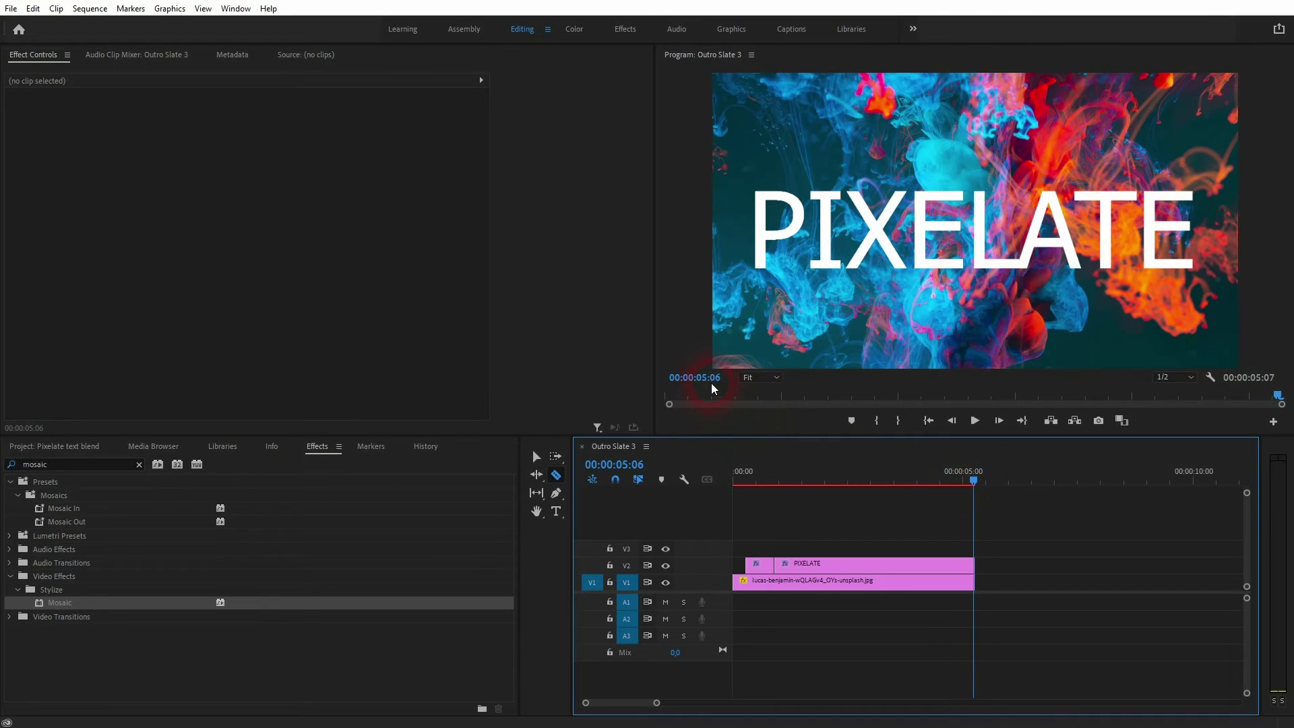
key("Left")
key("Left")
key("Left")
key("Left")
key("Left")
key("Left")
key("Left")
key("Left")
key("Left")
key("Left")
key("Left")
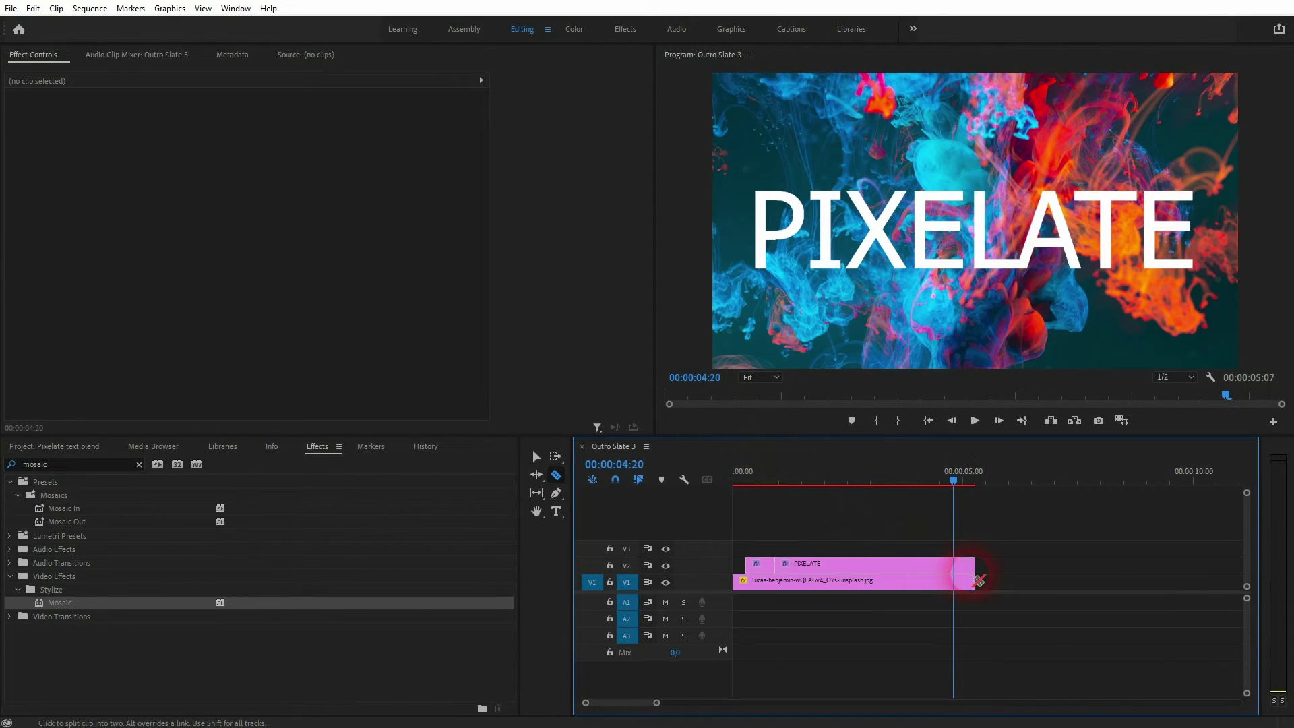
key("Left")
key("Left")
key("Left")
key("Right")
key("Right")
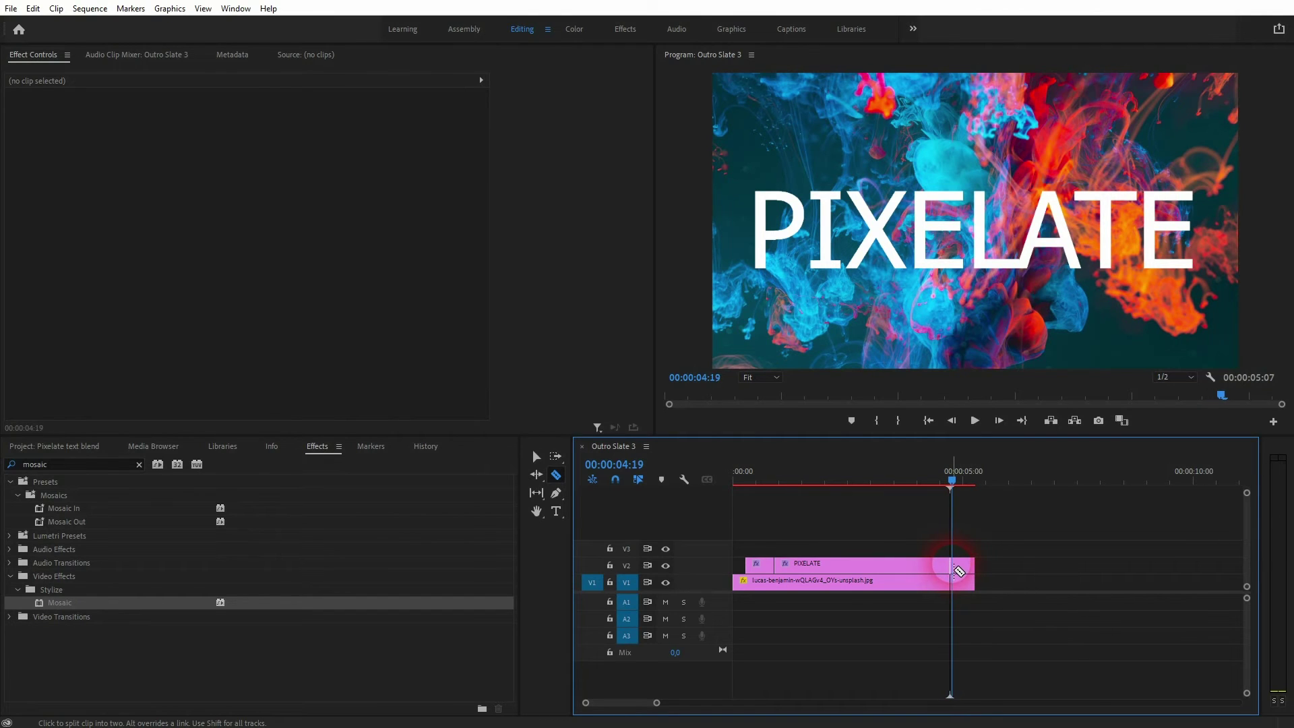
left_click(969, 570)
Step: Select the short end piece of the title and apply the Mosaic effect to it
key("v")
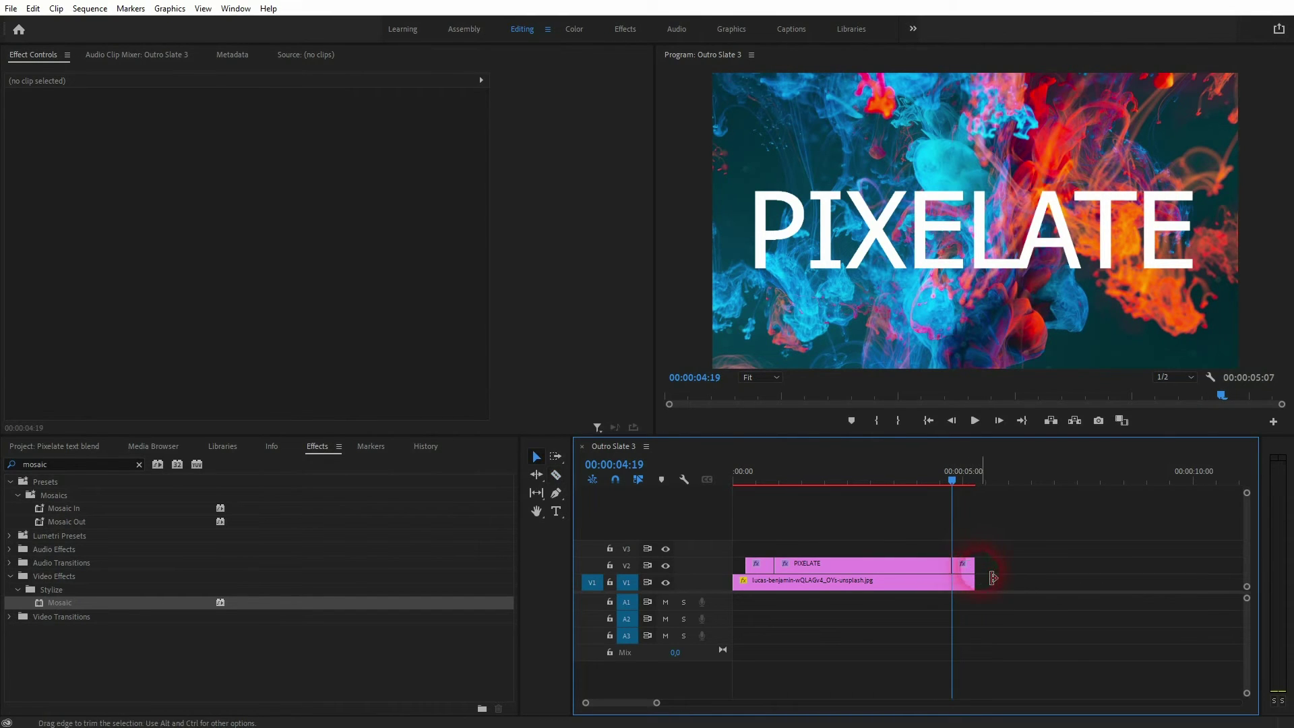
left_click(968, 564)
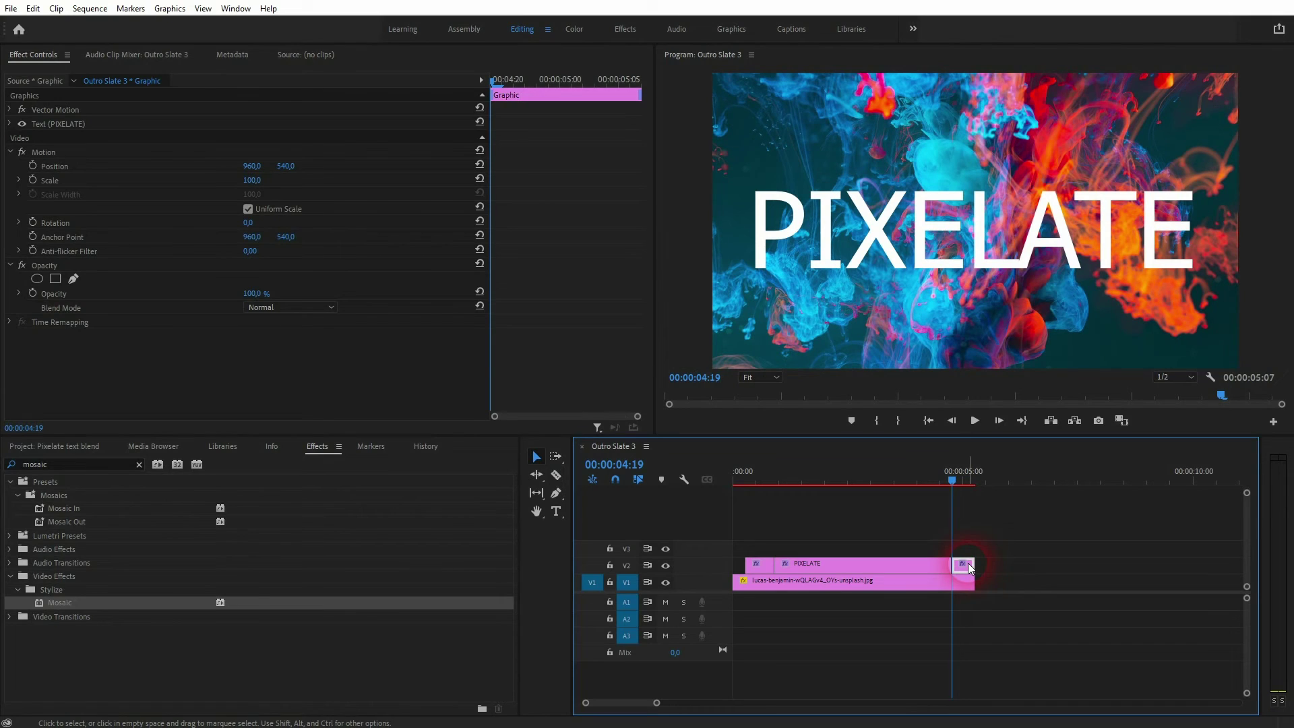
left_click(951, 480)
left_click_drag(951, 480, 954, 483)
left_click(111, 618)
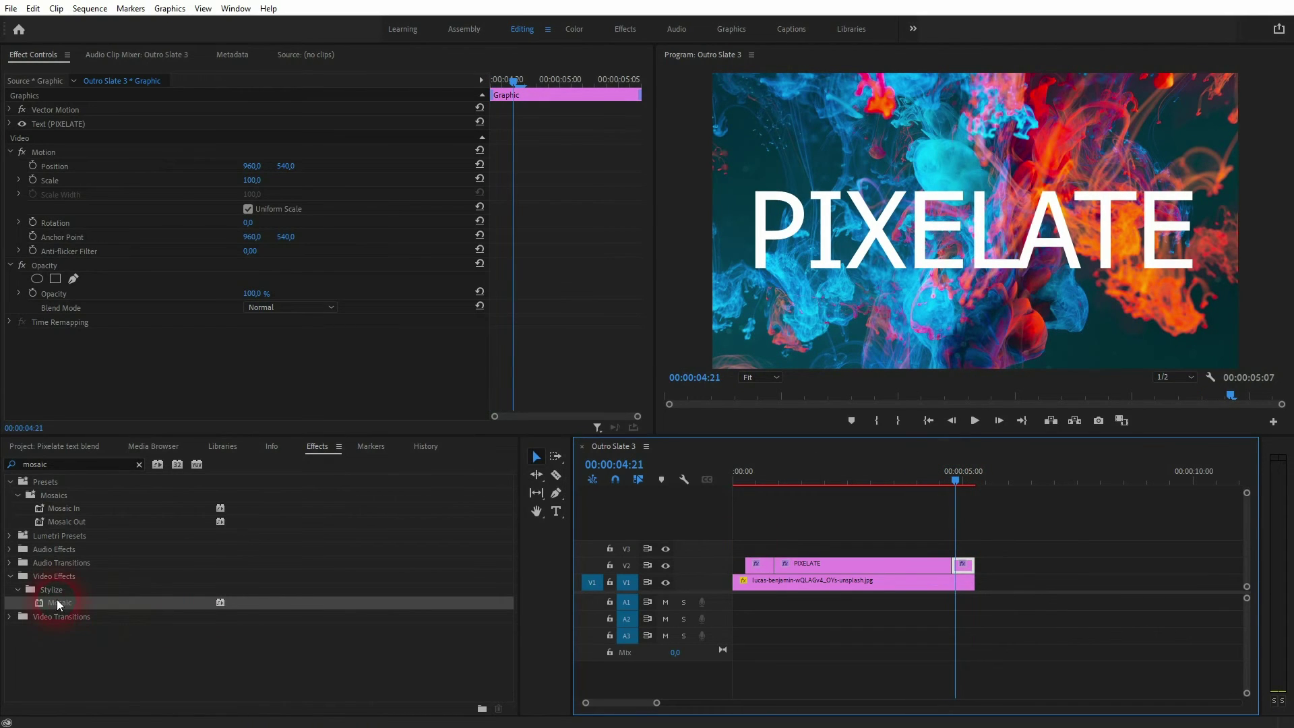
left_click_drag(59, 604, 965, 565)
left_click(407, 94)
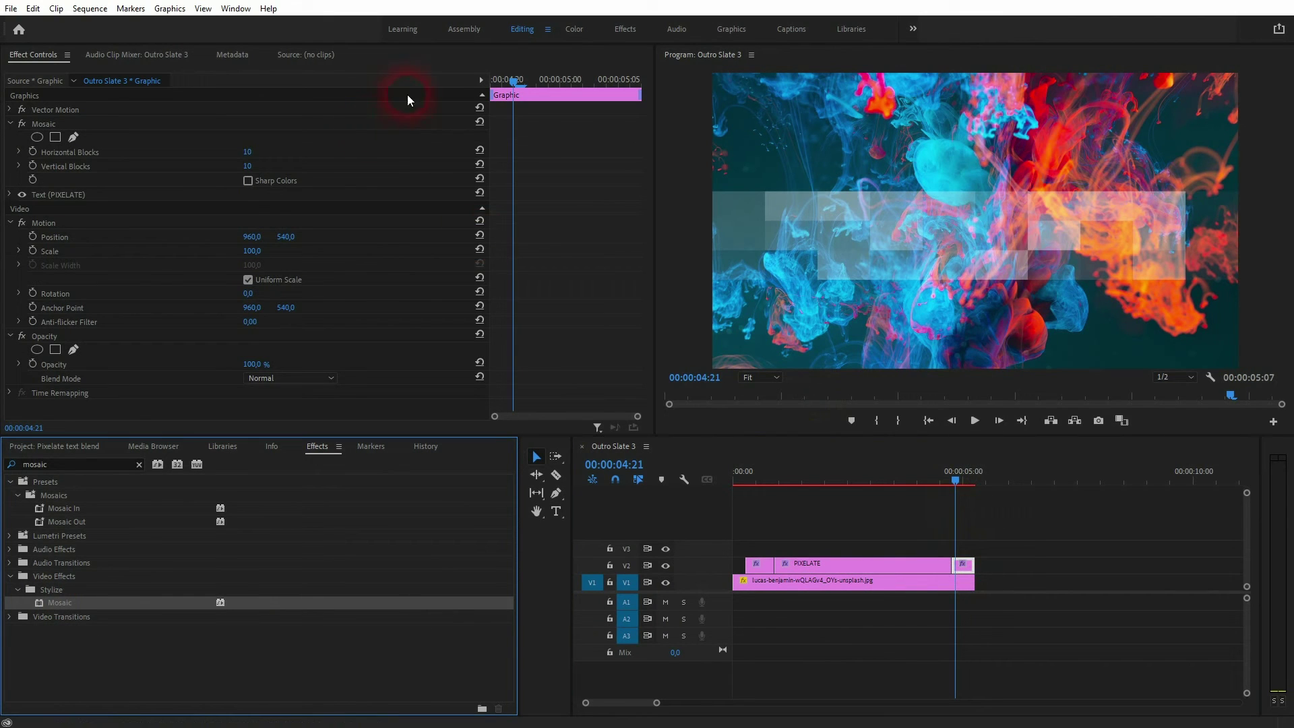
Step: At 00:00:04:19, keyframe Horizontal and Vertical Blocks at 100
left_click_drag(523, 90, 472, 90)
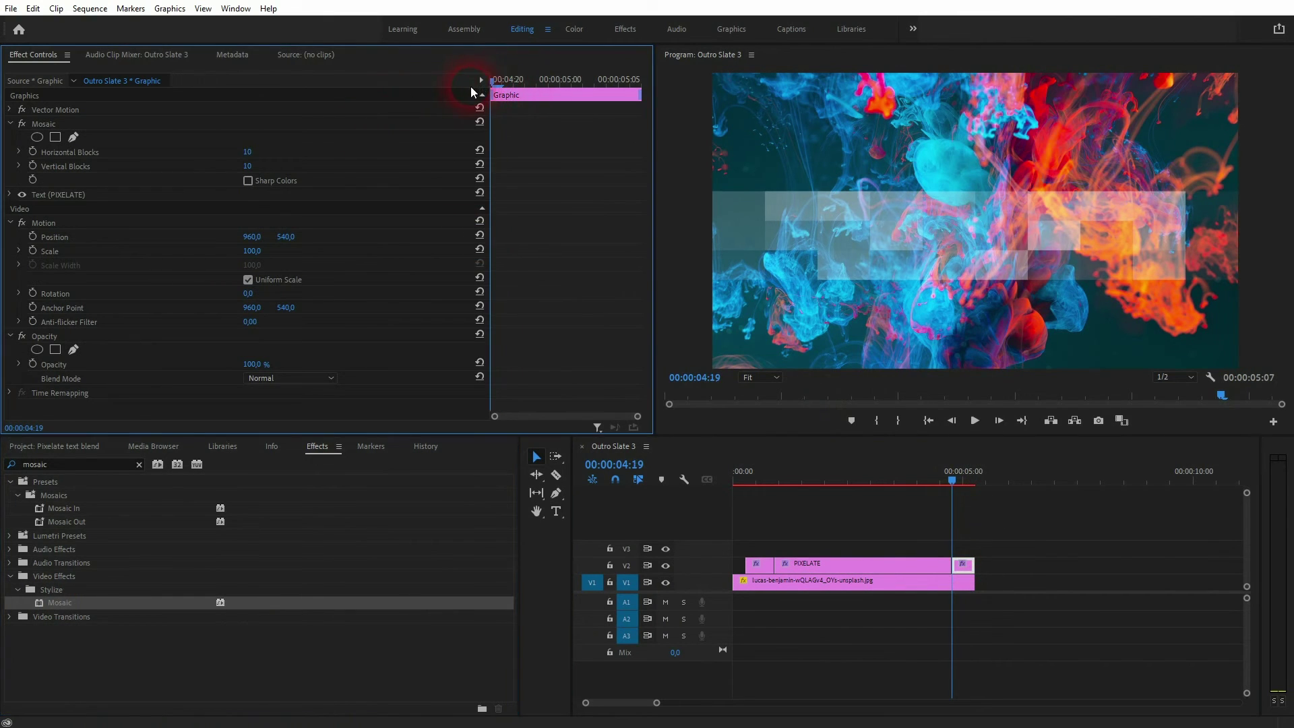
left_click(33, 152)
left_click(33, 166)
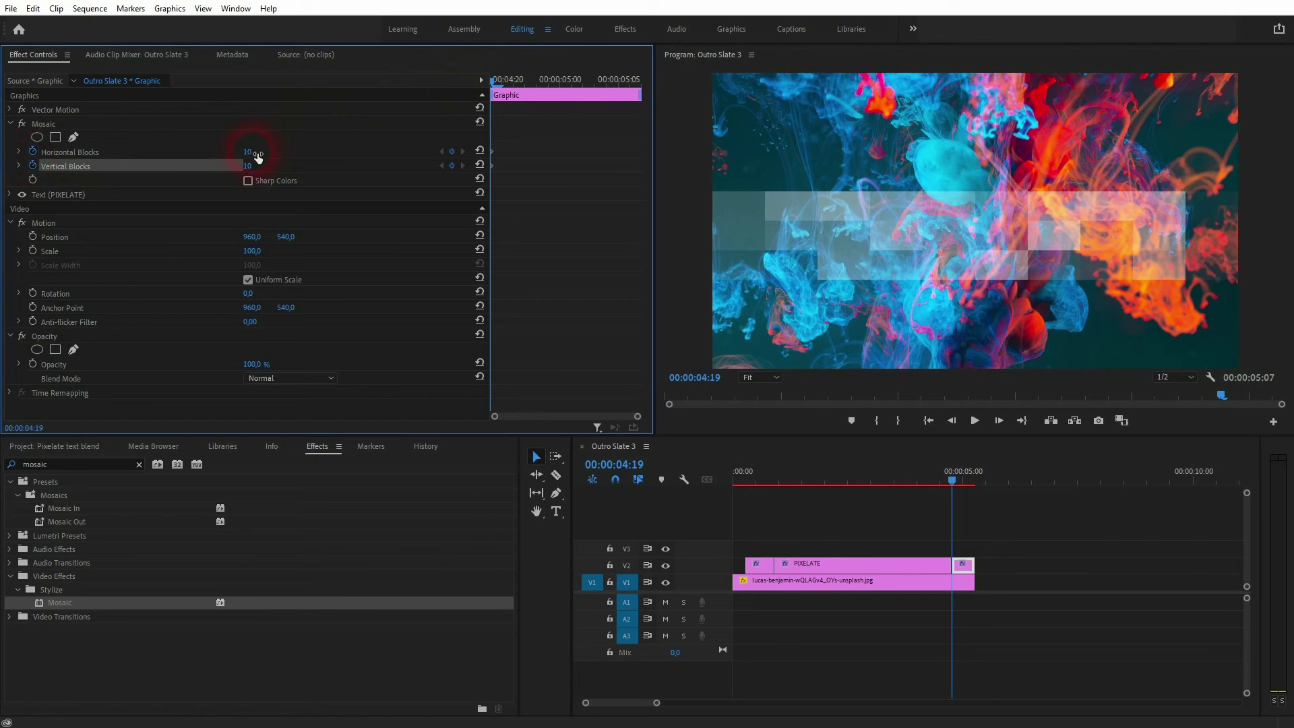
left_click(261, 152)
type("100")
key("Return")
left_click(252, 171)
type("100")
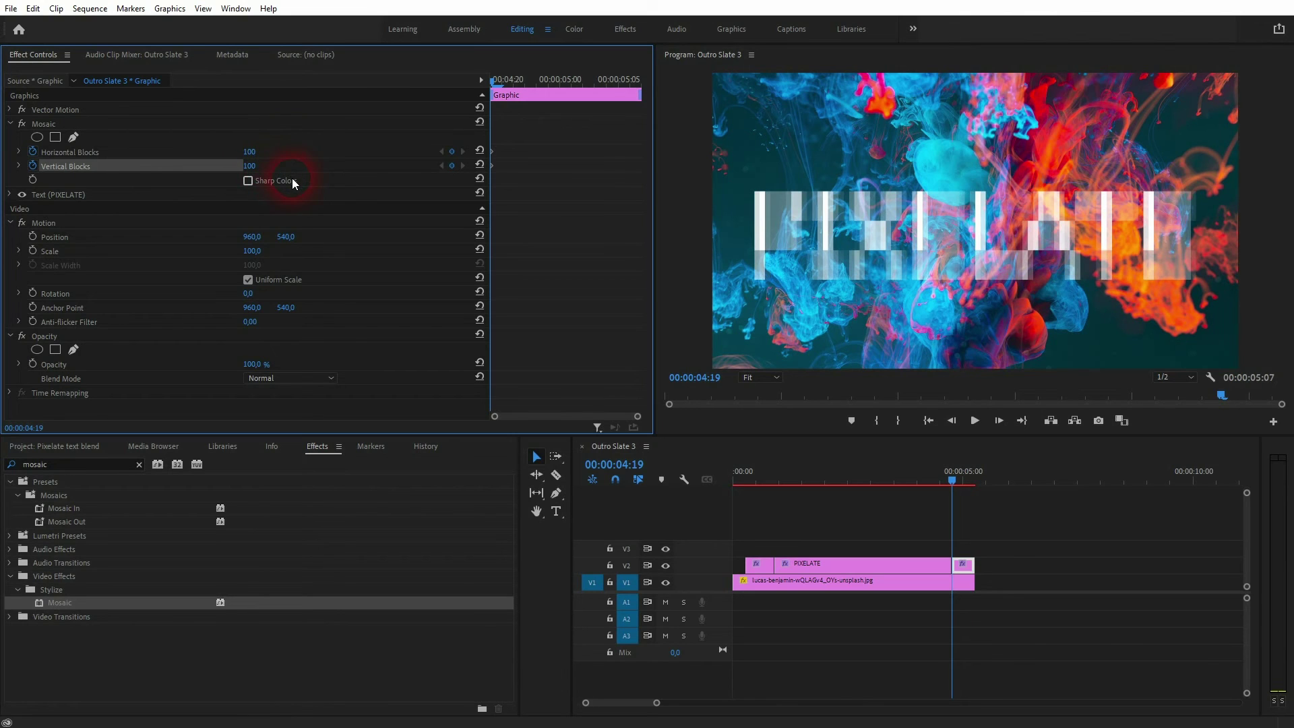
left_click(293, 180)
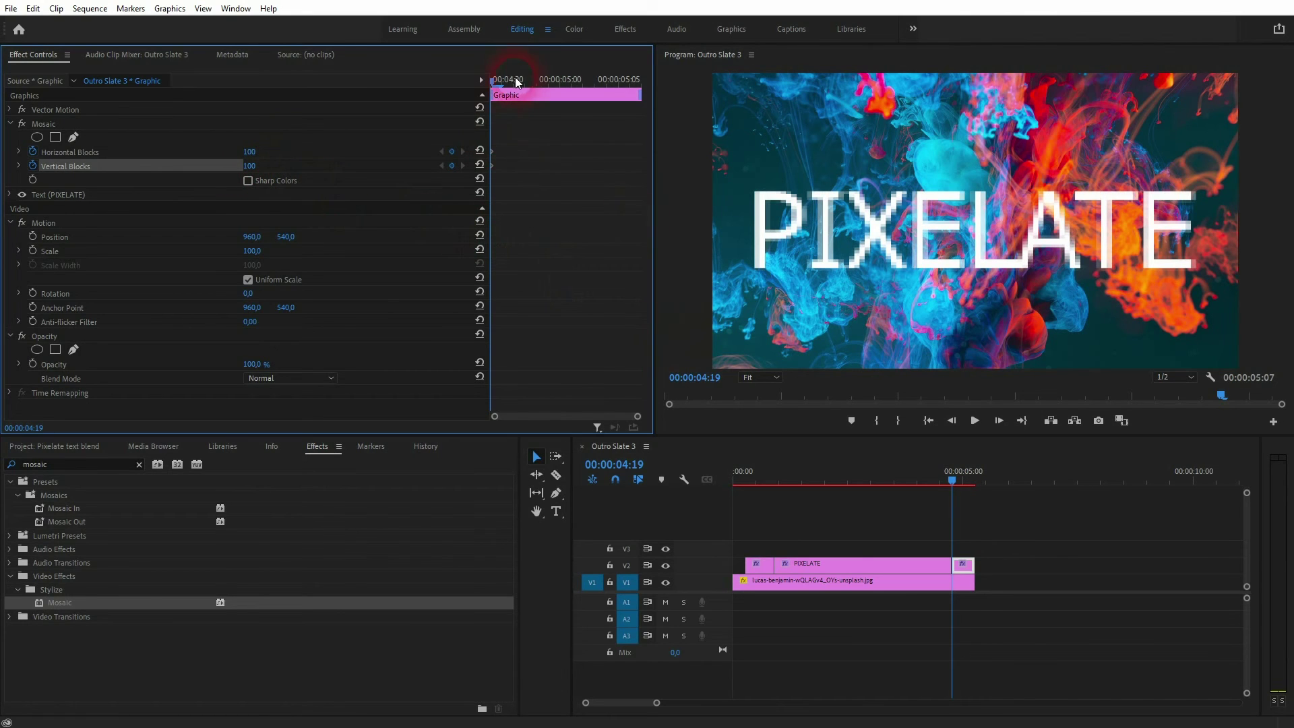
left_click_drag(491, 79, 656, 83)
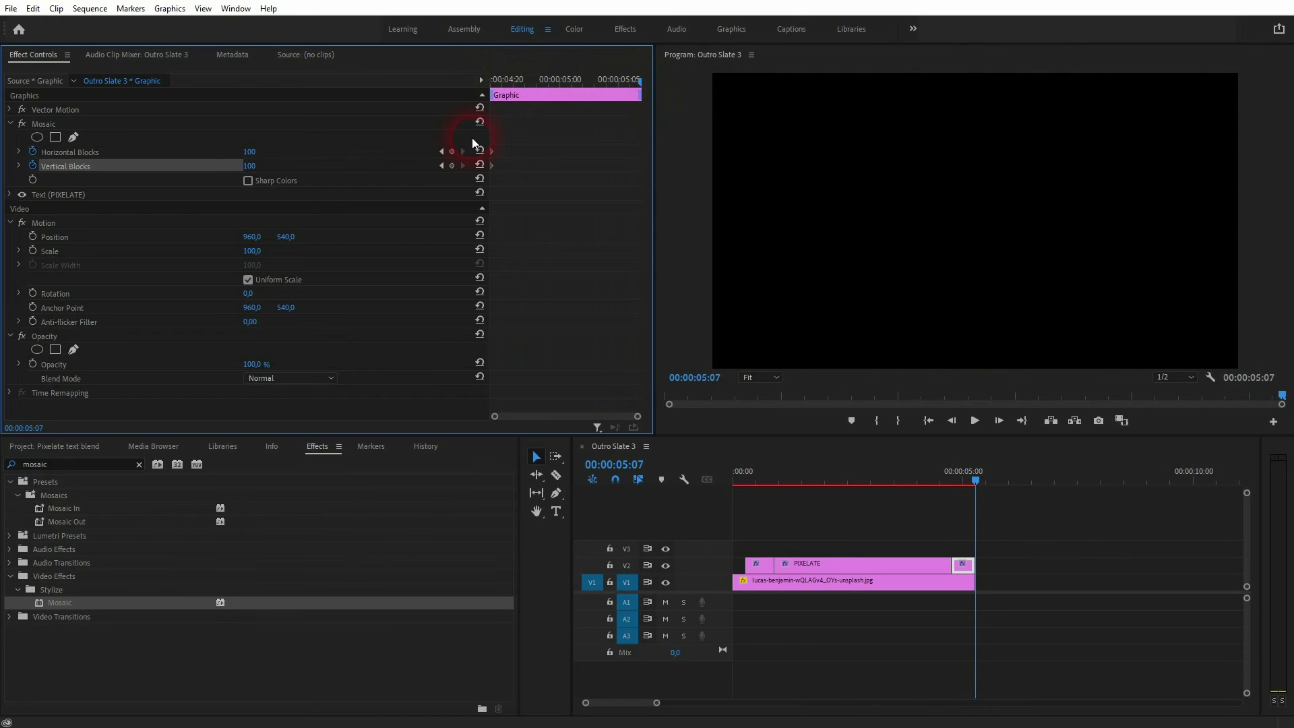
Step: At 00:00:05:07, keyframe Horizontal and Vertical Blocks down to 10
left_click(452, 152)
left_click(451, 166)
left_click(261, 152)
type("10")
left_click(259, 166)
type("10")
key("Return")
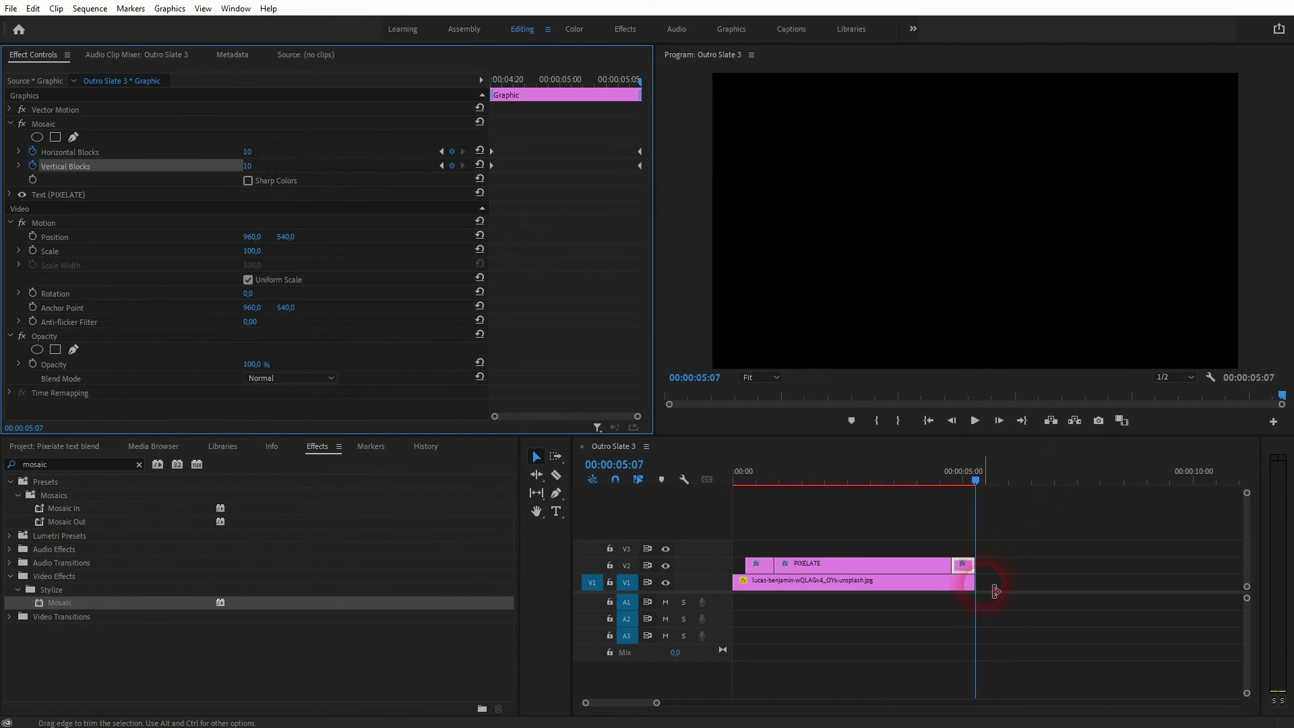
Step: Extend the ink background to 00:00:05:18 and play back the ending
left_click_drag(981, 588, 995, 588)
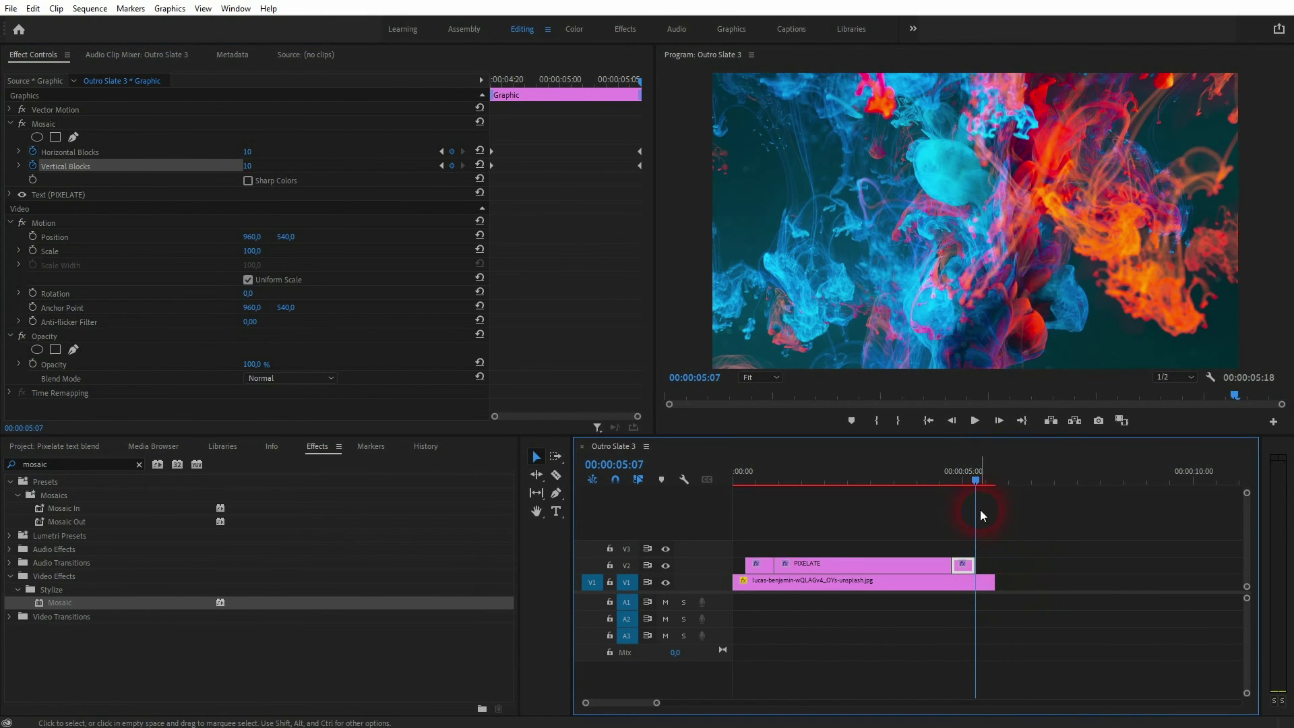
left_click_drag(973, 479, 899, 483)
key("space")
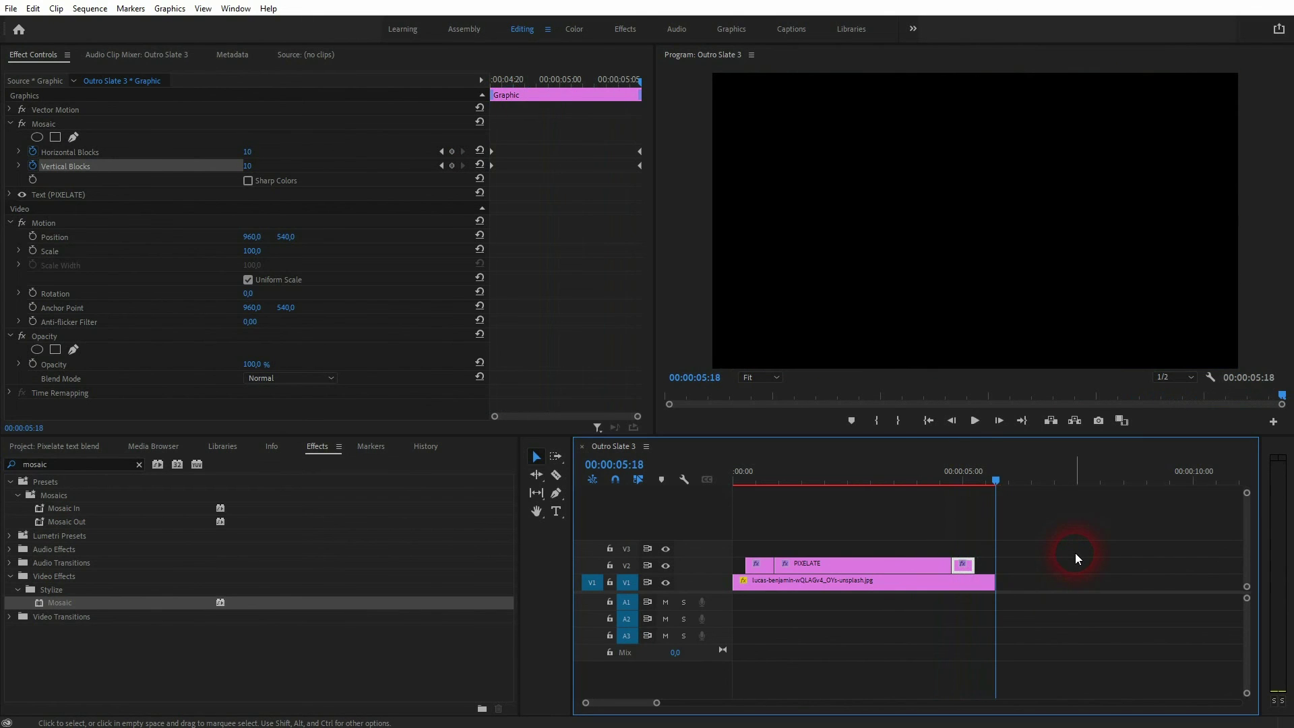
key("space")
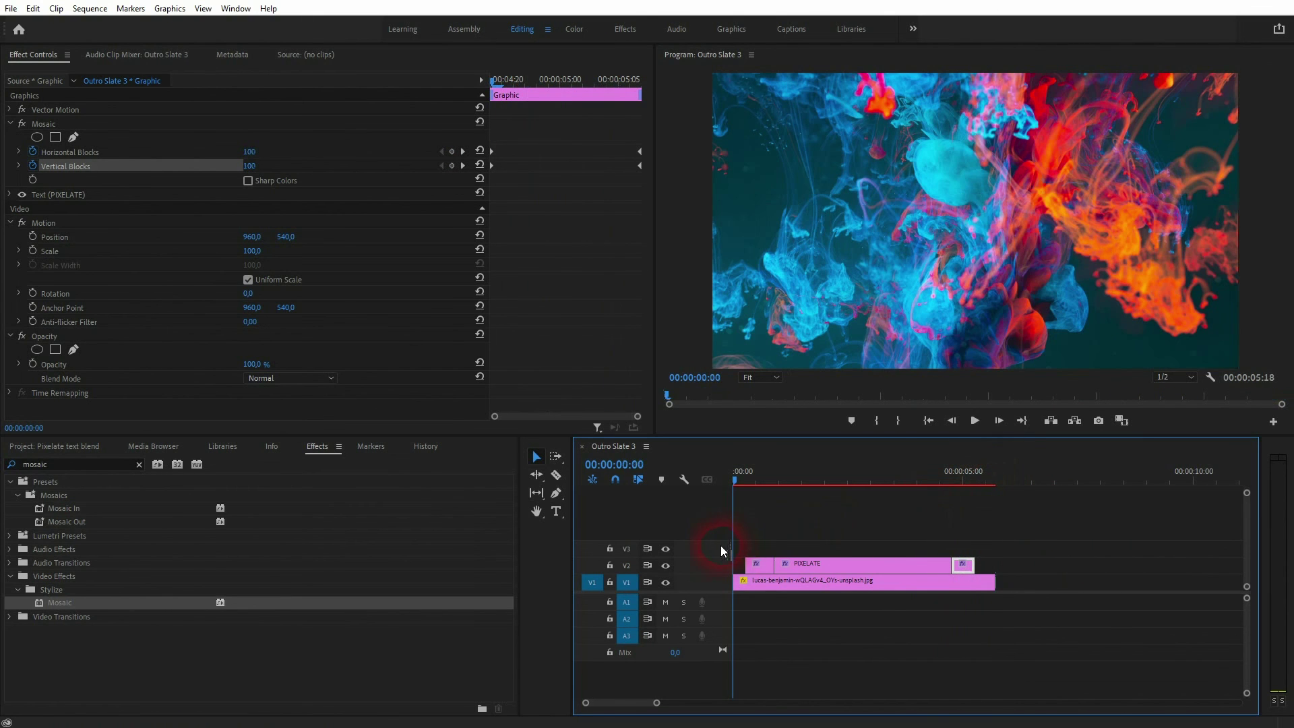